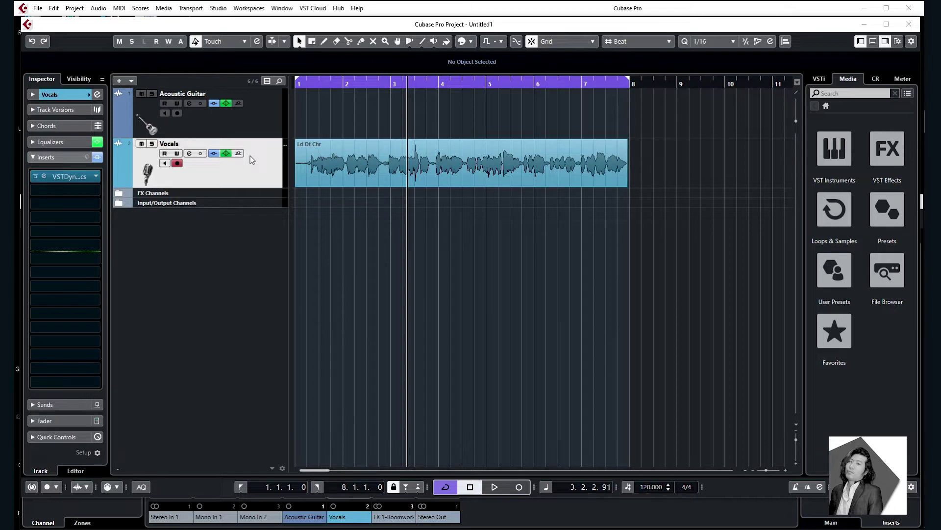
# Step: Open the MixConsole and examine the Routing rack, including the available output buses for the Vocals channel
pyautogui.press('F3')
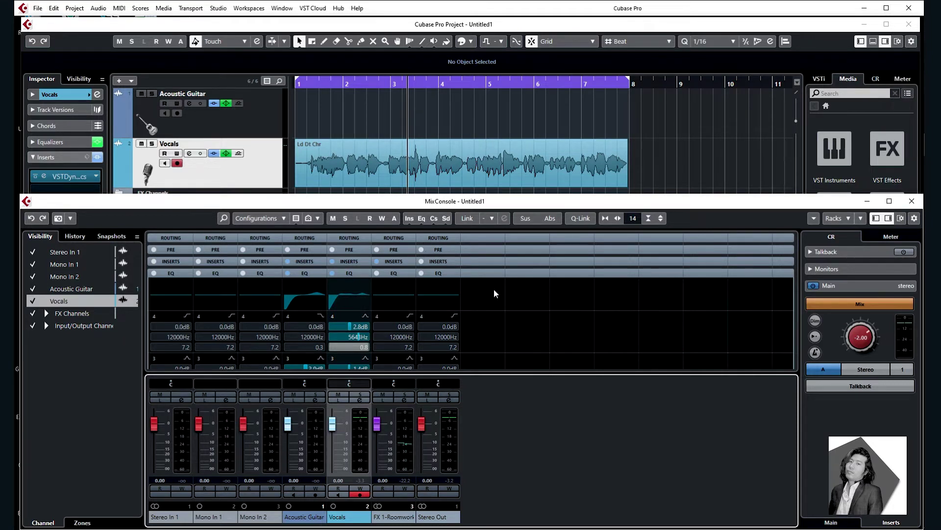
pyautogui.click(438, 240)
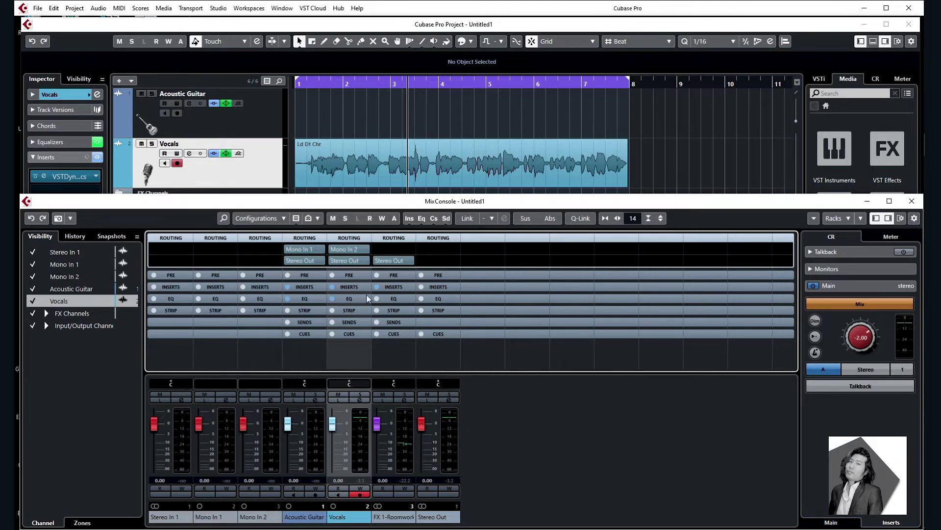
pyautogui.click(363, 261)
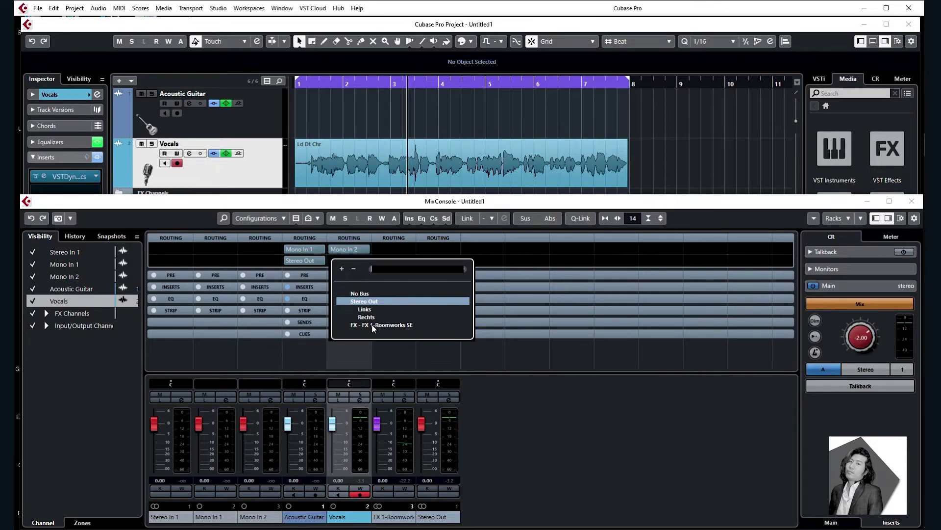
pyautogui.click(429, 253)
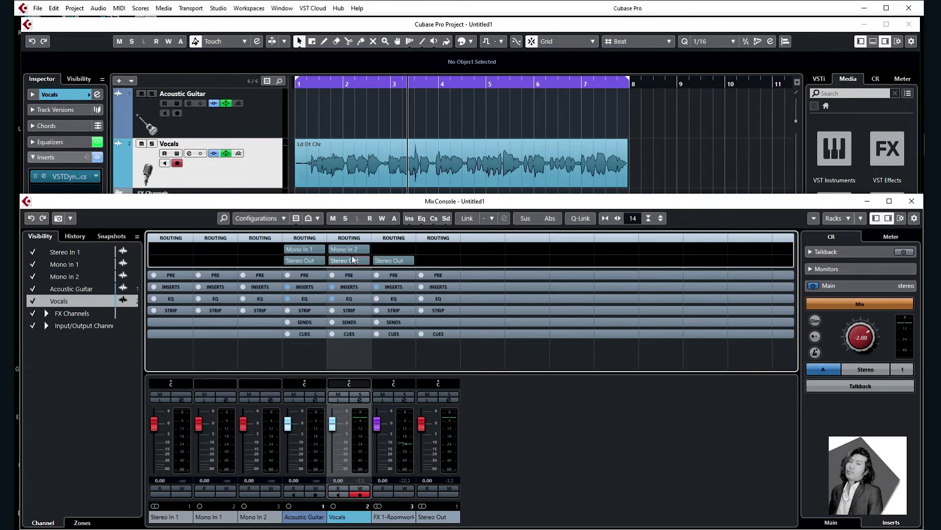
# Step: Examine the Pre, EQ and Inserts racks of the Vocals channel in the MixConsole
pyautogui.click(358, 275)
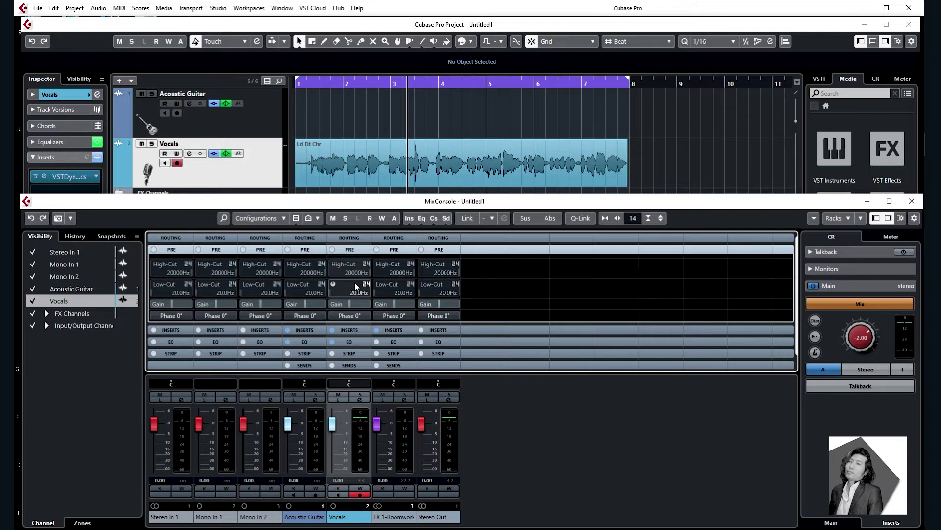
pyautogui.click(351, 343)
pyautogui.click(351, 237)
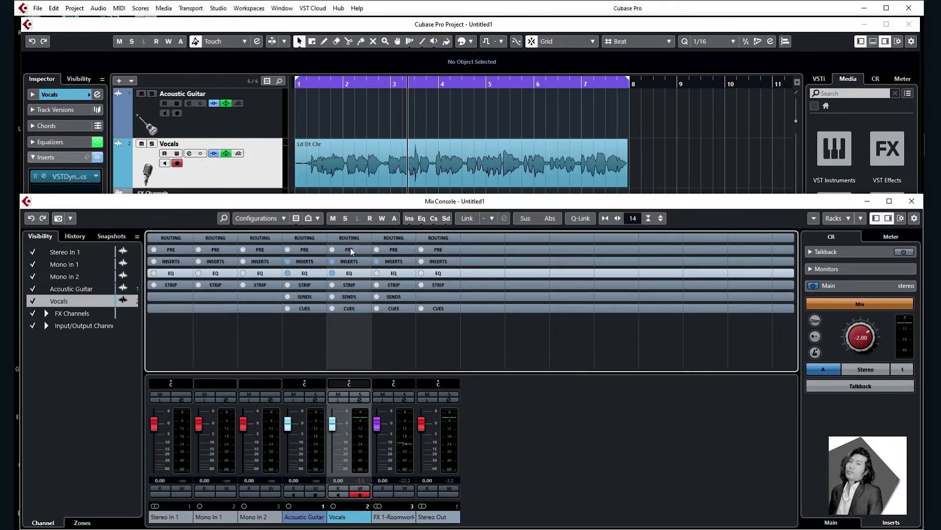
pyautogui.click(352, 273)
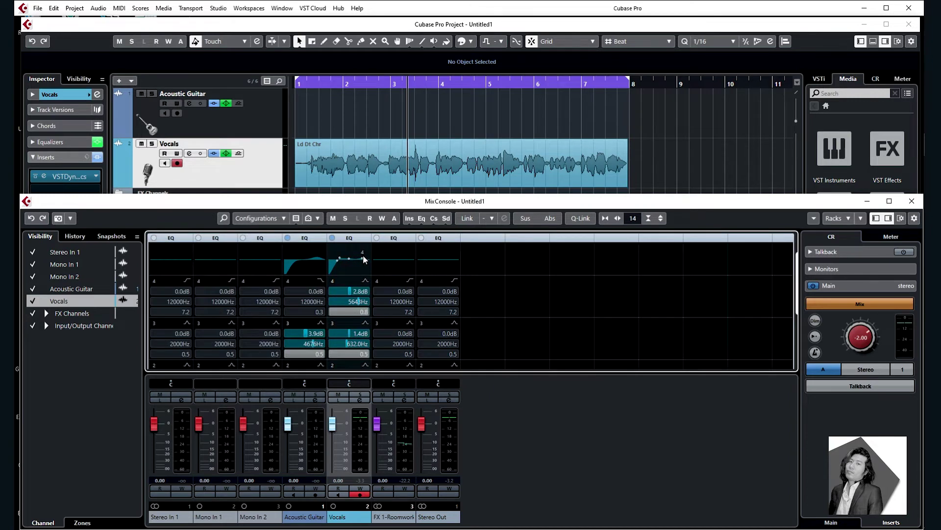
pyautogui.click(356, 238)
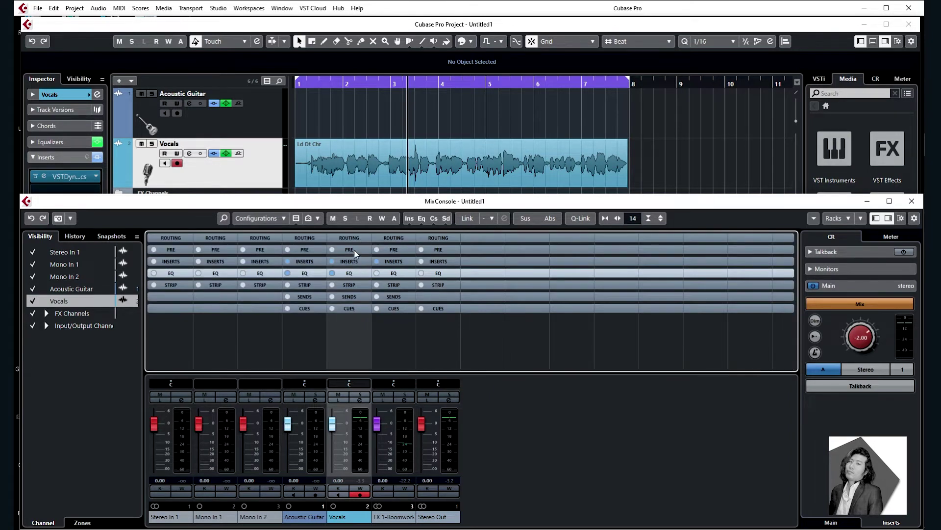
pyautogui.click(354, 248)
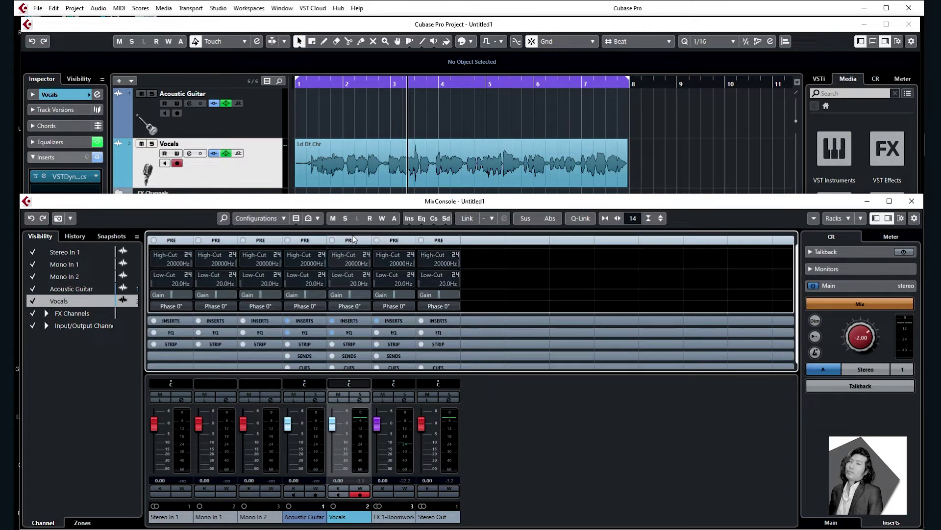
pyautogui.click(344, 321)
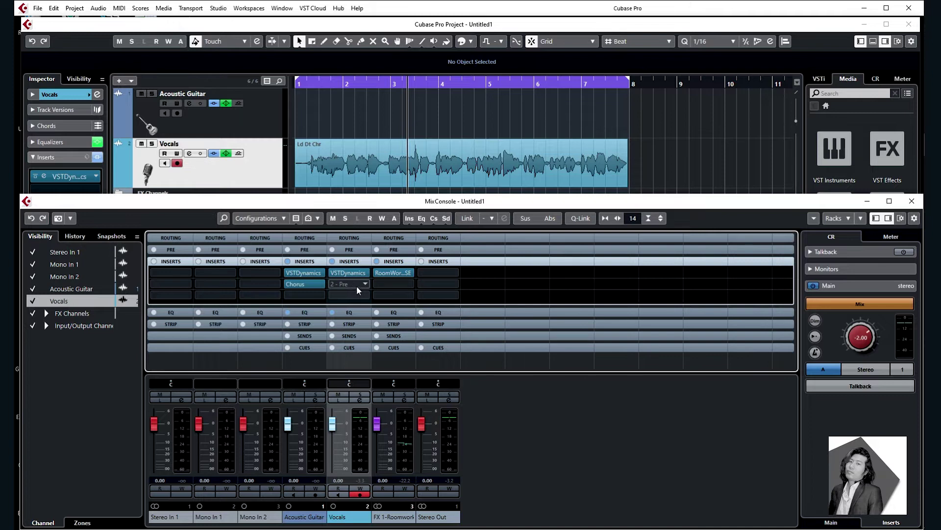
pyautogui.click(349, 313)
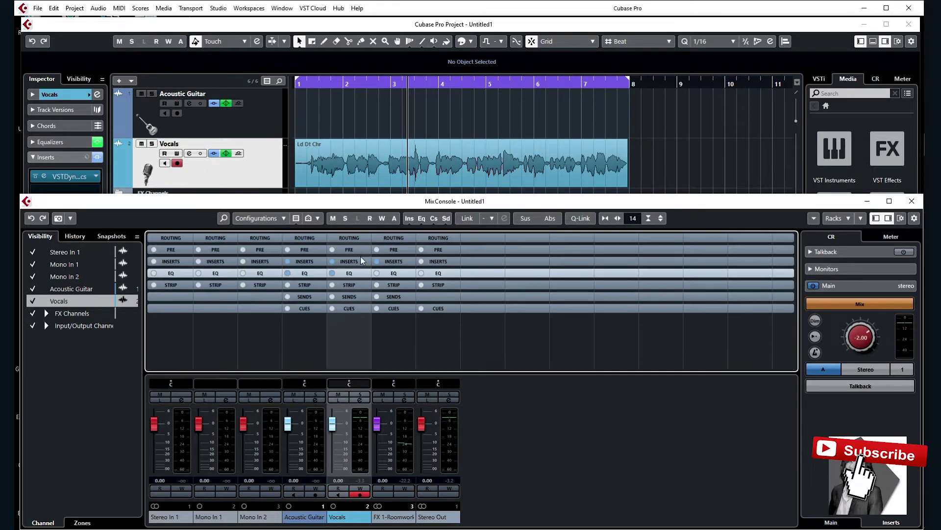
pyautogui.click(345, 247)
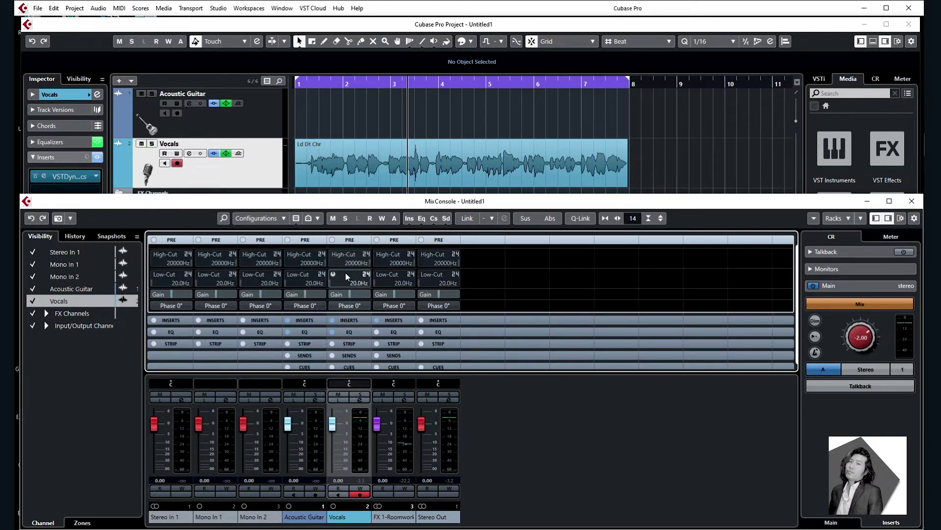
pyautogui.click(349, 332)
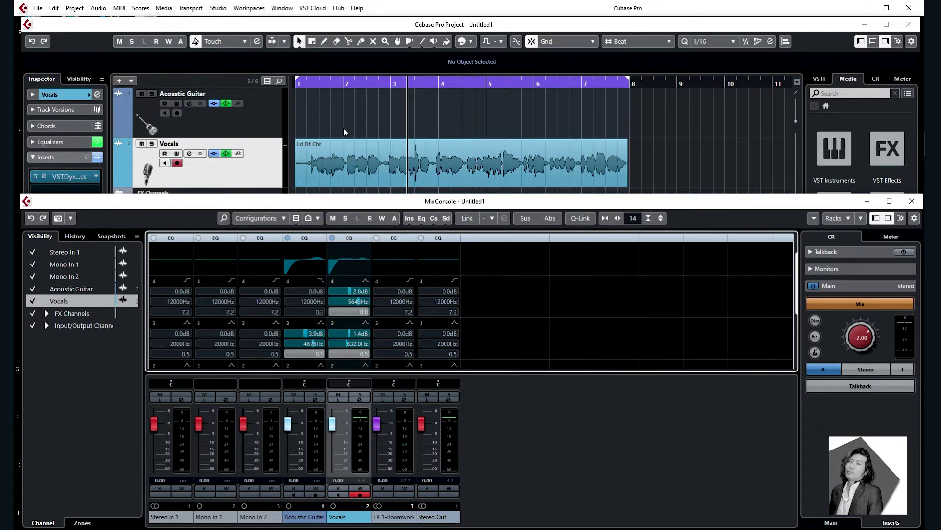
# Step: Close the MixConsole and view the Vocals track's equalizer settings in the Inspector
pyautogui.press('F3')
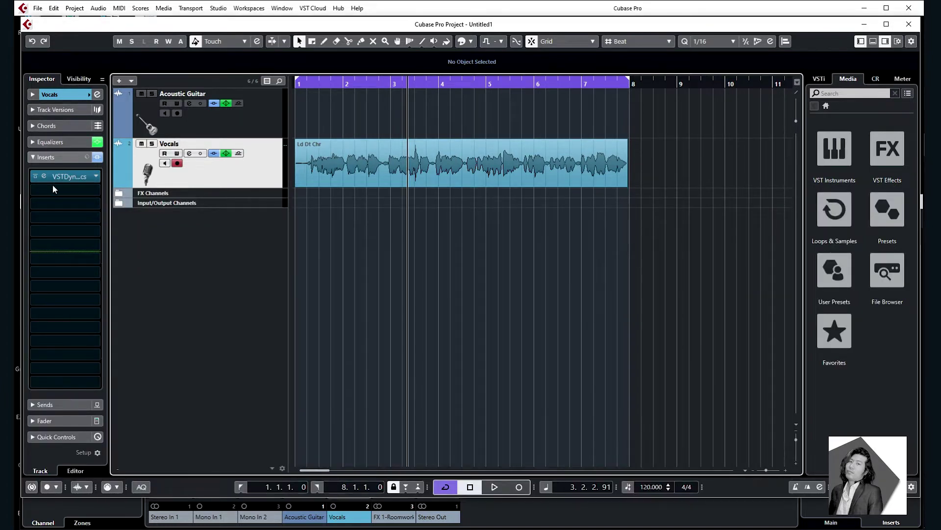
pyautogui.click(55, 141)
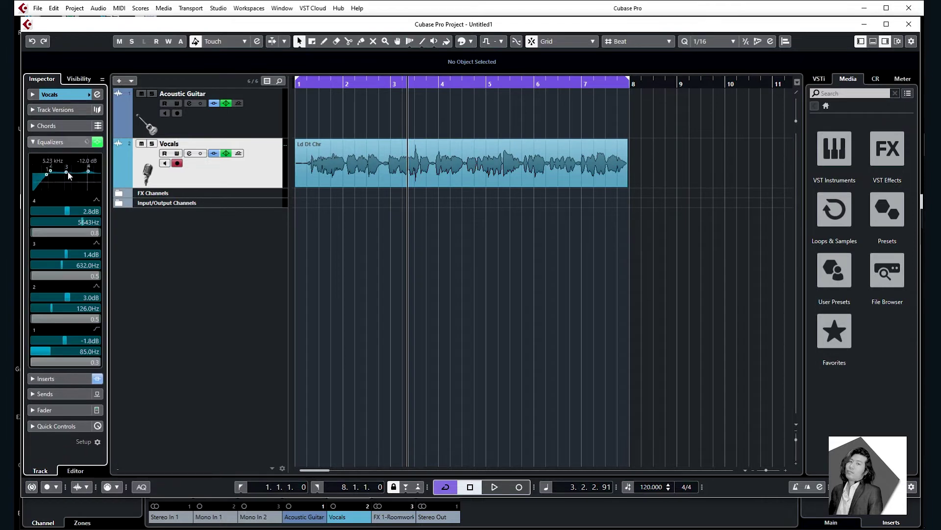
pyautogui.click(59, 143)
# Step: Load the CurveEQ effect into the second insert slot of the Vocals track, then close its plug-in window
pyautogui.click(57, 157)
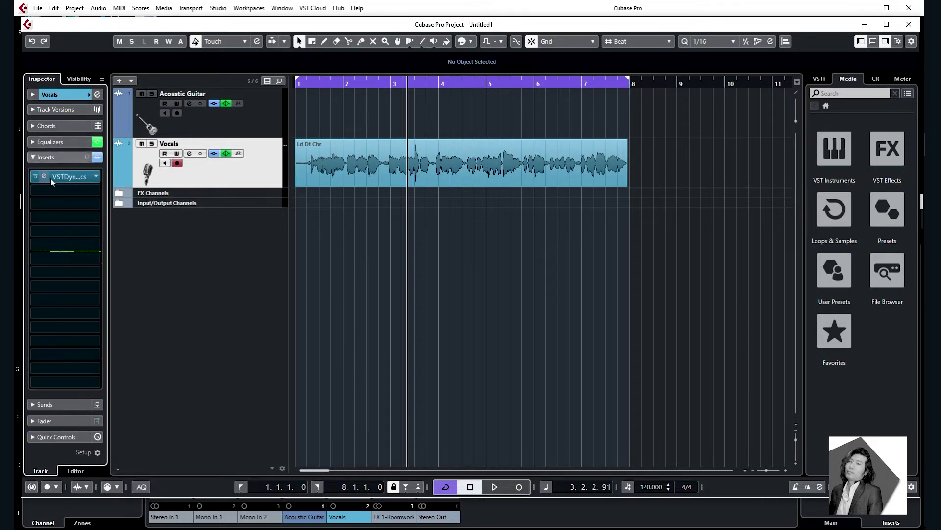
pyautogui.click(61, 194)
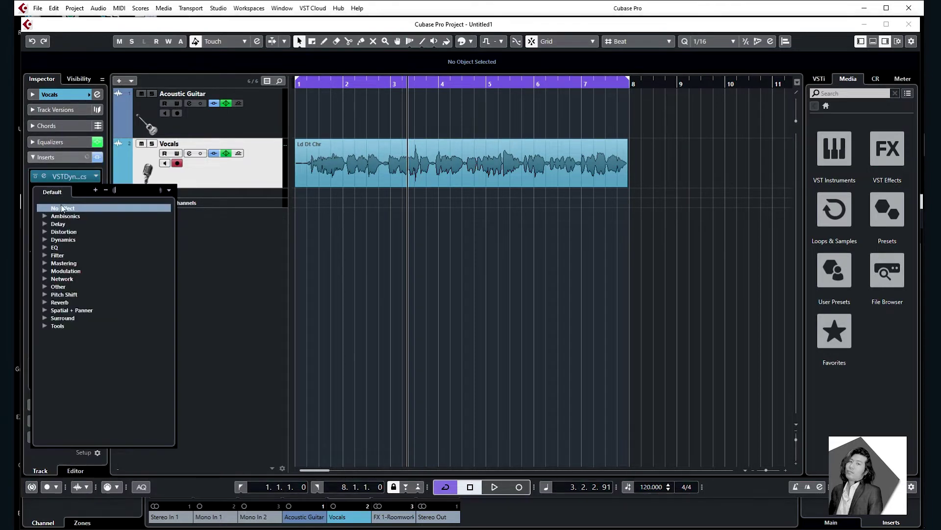
pyautogui.click(44, 247)
pyautogui.click(71, 255)
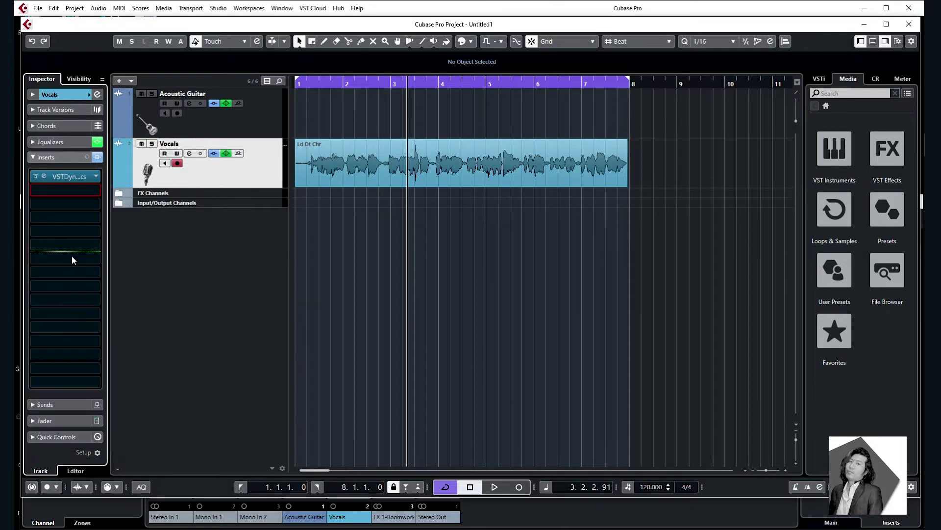
pyautogui.moveTo(454, 108); pyautogui.dragTo(333, 153)
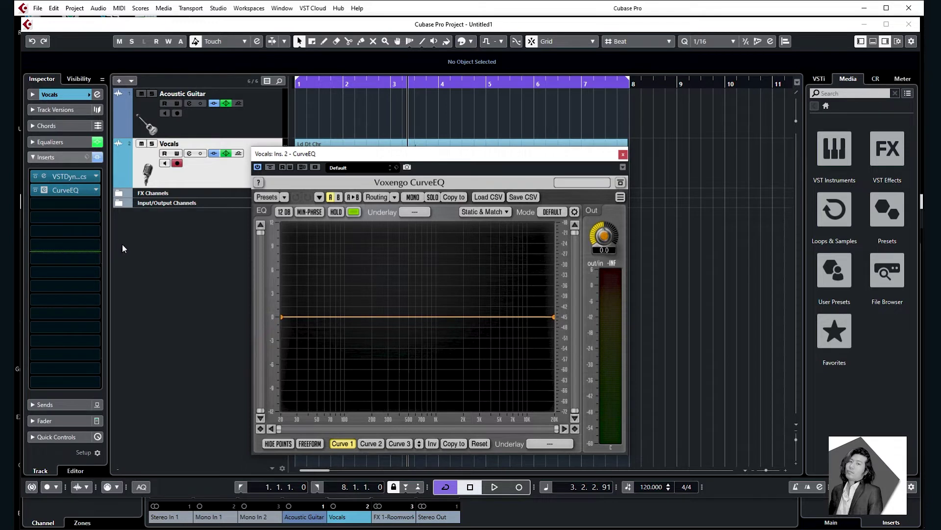
pyautogui.click(48, 142)
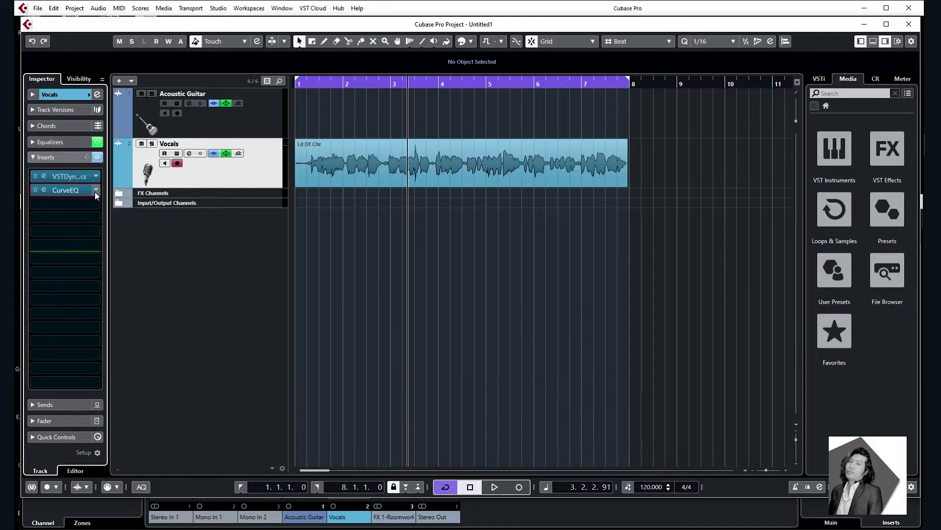
# Step: Remove CurveEQ from the second insert slot of the Vocals track by choosing No Effect
pyautogui.click(95, 192)
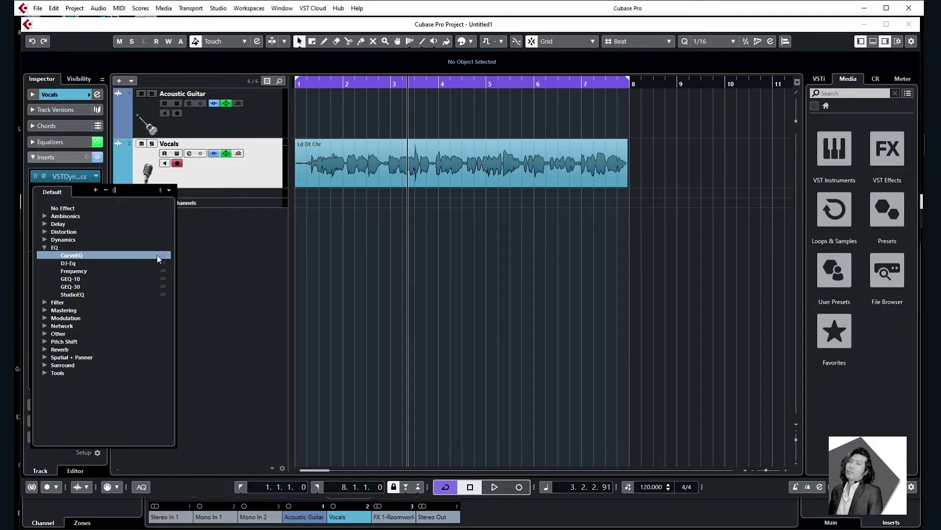
pyautogui.click(183, 246)
pyautogui.click(96, 192)
pyautogui.click(72, 209)
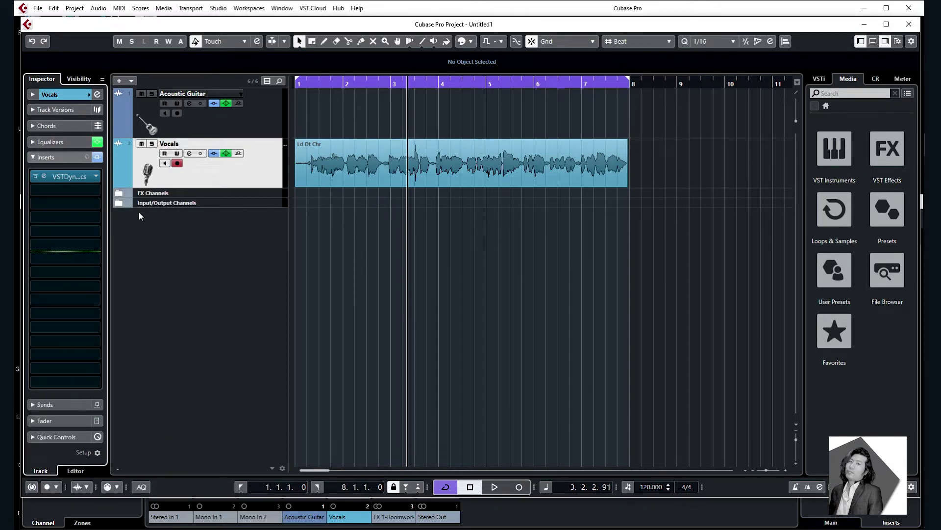
# Step: Show the Vocals track's equalizer settings in the Inspector and reopen the MixConsole
pyautogui.click(44, 141)
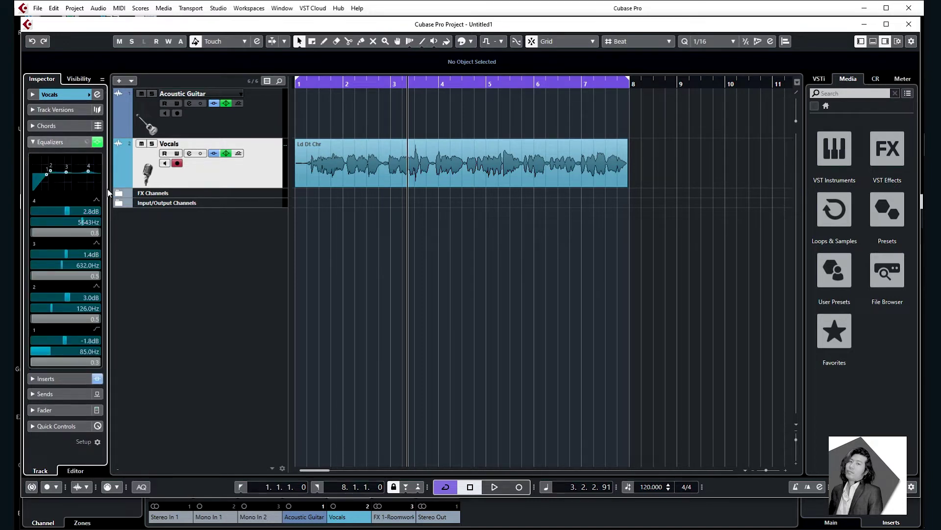
pyautogui.click(218, 8)
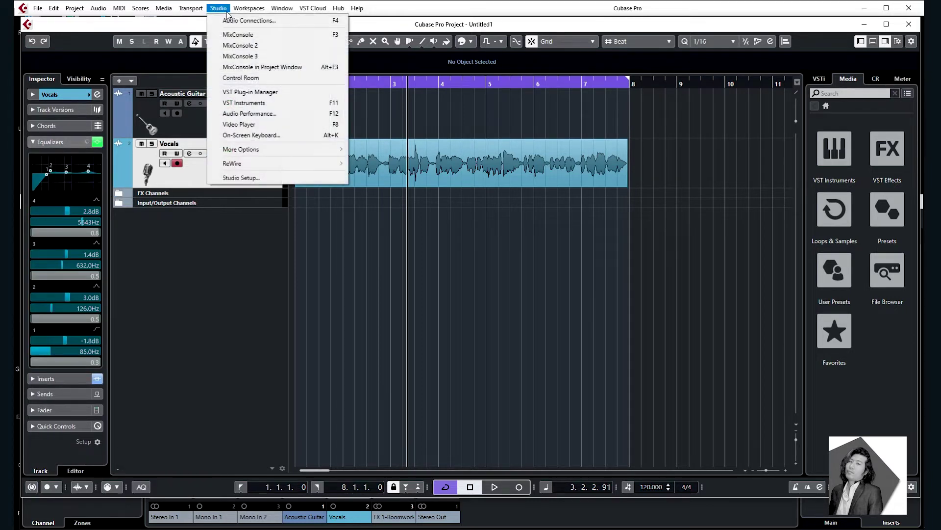
pyautogui.moveTo(249, 8)
pyautogui.press('F3')
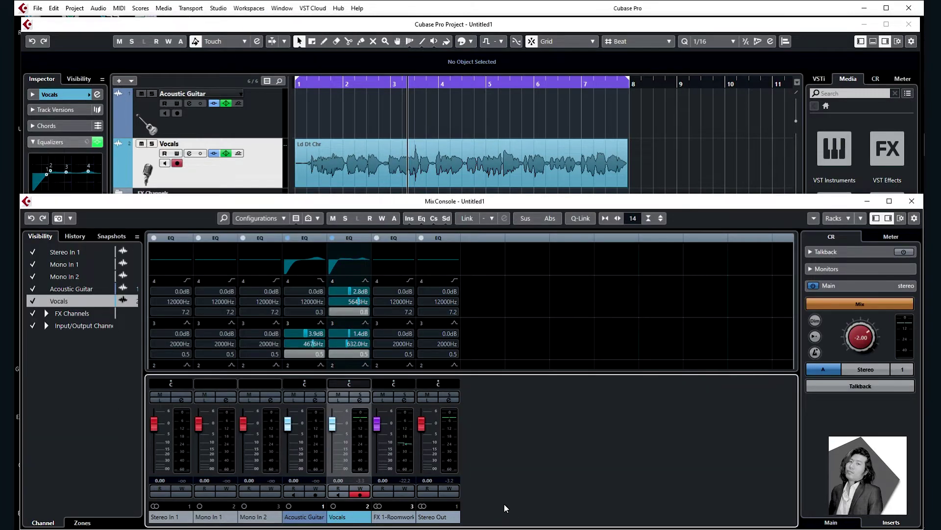
# Step: Collapse the EQ rack and examine the Strip and Inserts racks of the Vocals channel, ending on the Strip rack
pyautogui.scroll(3, 446, 338)
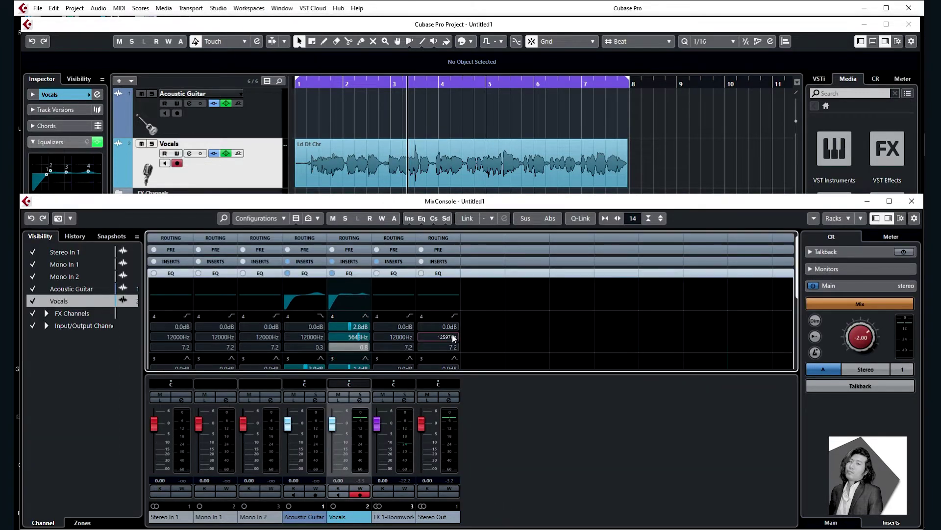
pyautogui.click(345, 276)
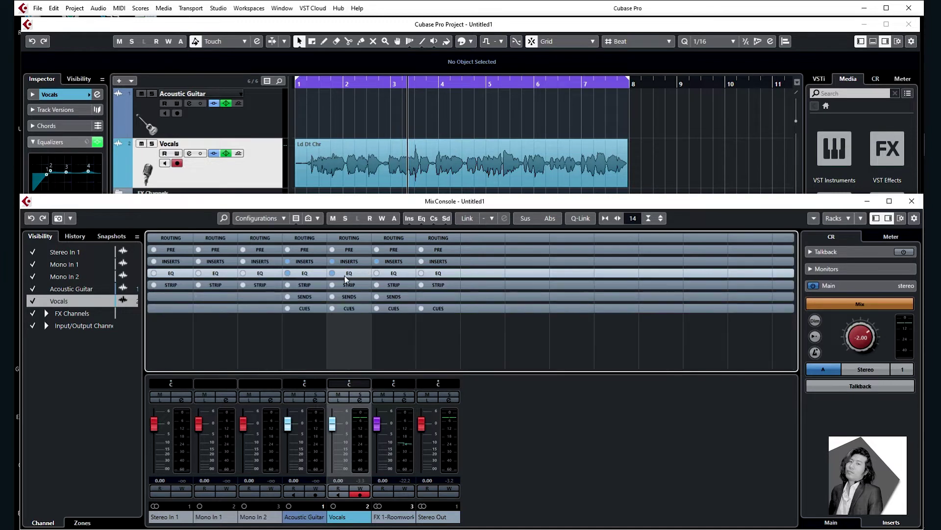
pyautogui.click(350, 285)
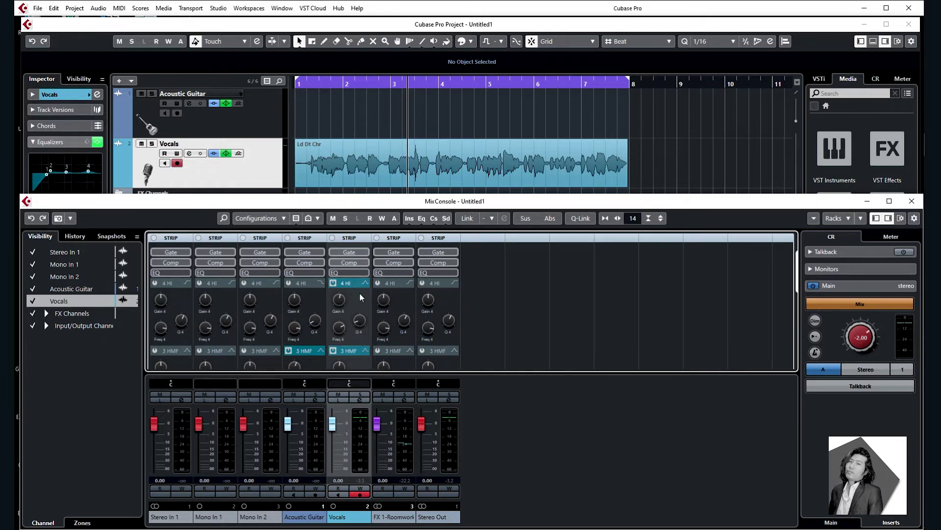
pyautogui.scroll(3, 390, 294)
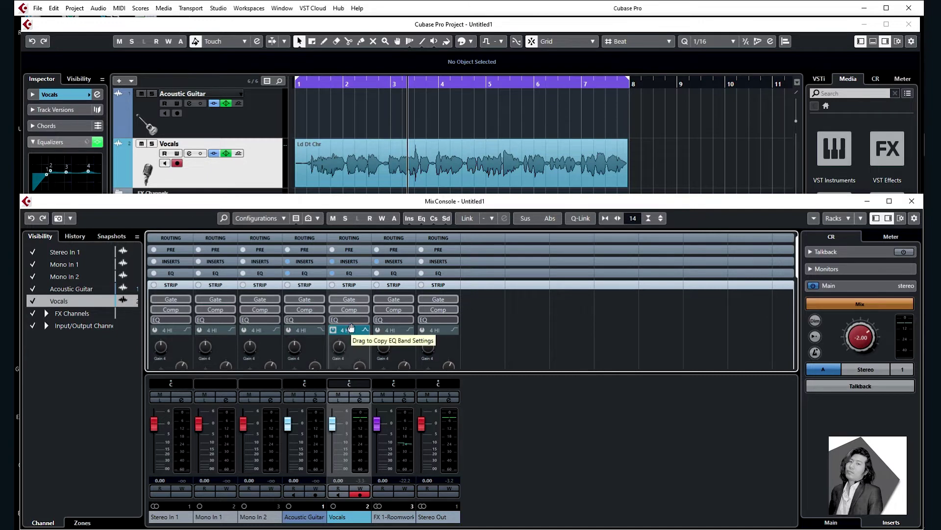
pyautogui.click(352, 263)
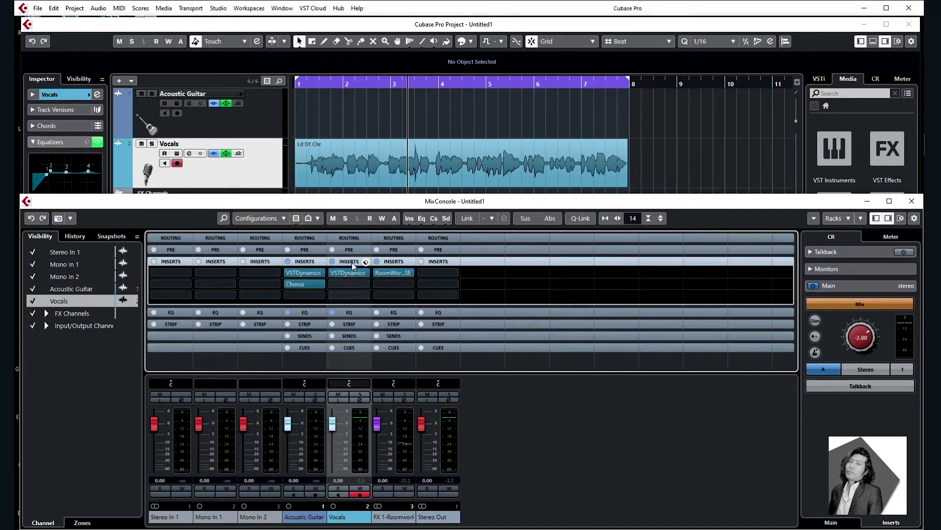
pyautogui.click(353, 262)
pyautogui.click(350, 284)
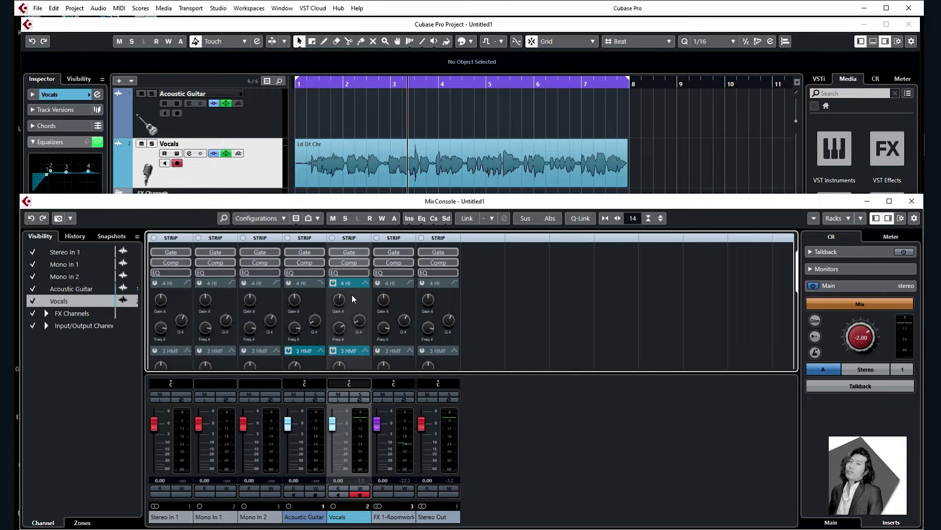
pyautogui.scroll(2, 351, 295)
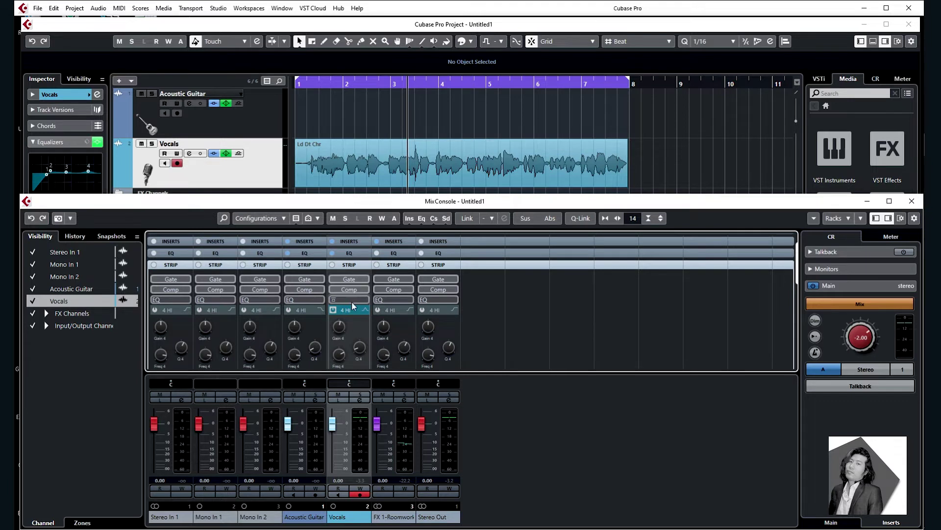
# Step: Collapse the EQ module in the Vocals channel strip and switch its Tools module to EnvelopeShaper
pyautogui.click(352, 310)
pyautogui.click(352, 317)
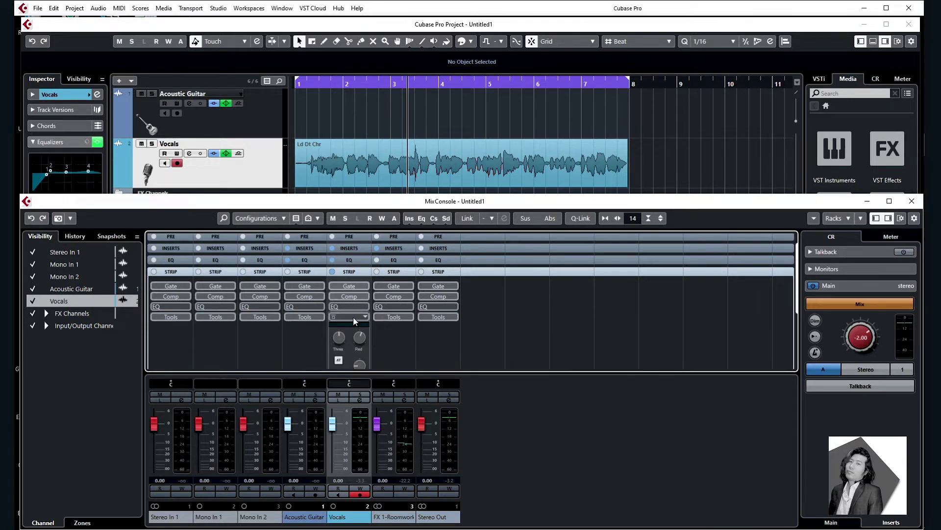
pyautogui.click(353, 316)
pyautogui.click(365, 317)
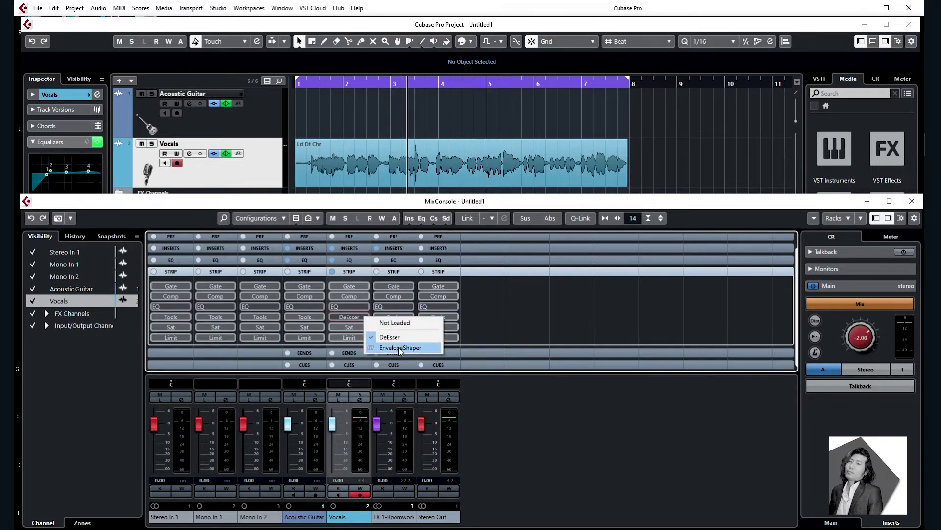
pyautogui.click(399, 347)
# Step: Set the Tools module of the Vocals channel strip to Not Loaded and show the Sends rack
pyautogui.click(365, 317)
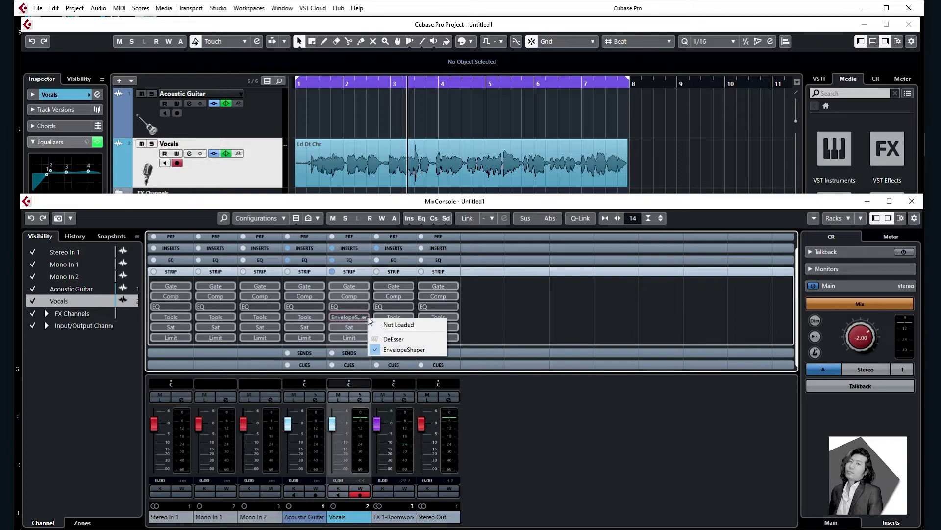
pyautogui.click(392, 323)
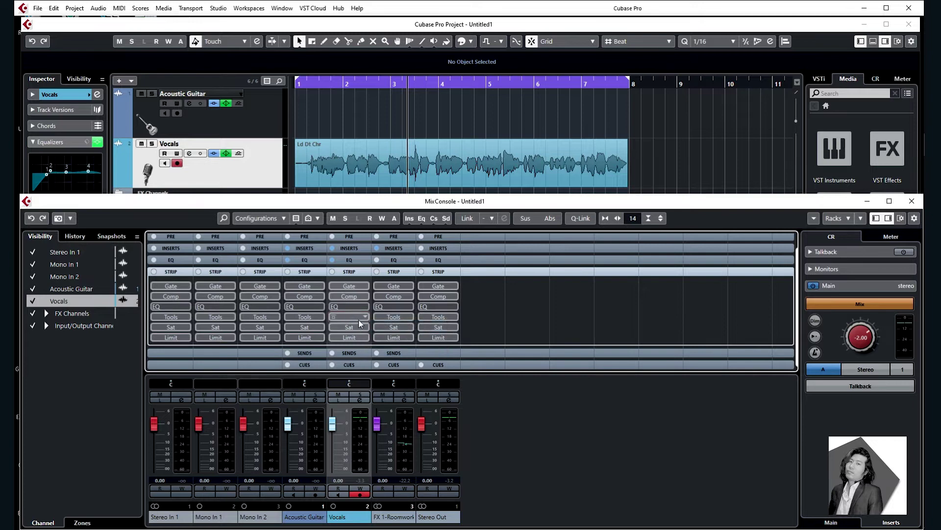
pyautogui.click(358, 350)
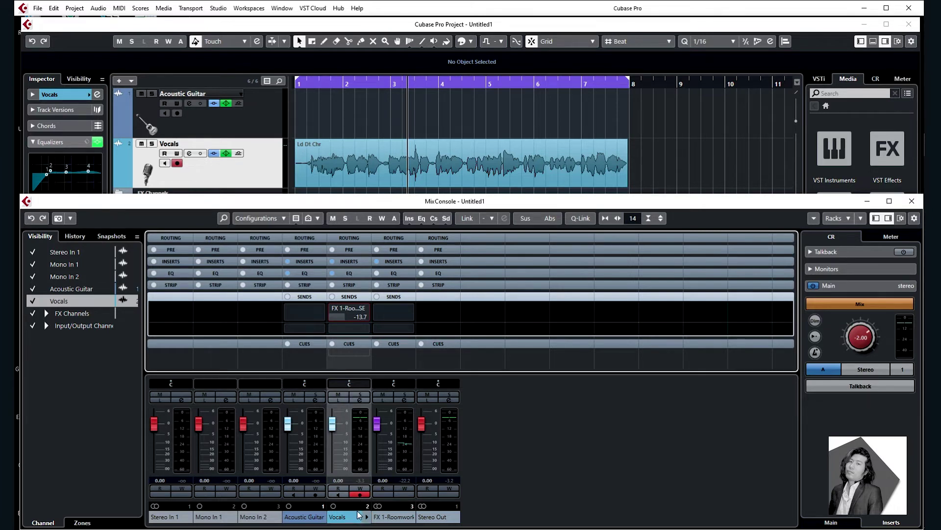
# Step: Return to the project window, select the vocal clip, and review the Vocals track's Equalizers section in the Inspector
pyautogui.press('F3')
pyautogui.click(534, 182)
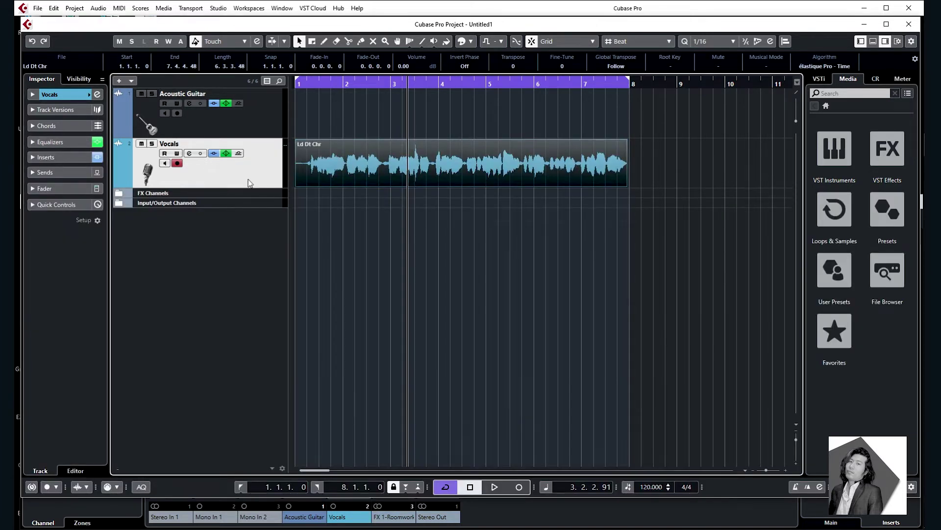
pyautogui.click(71, 142)
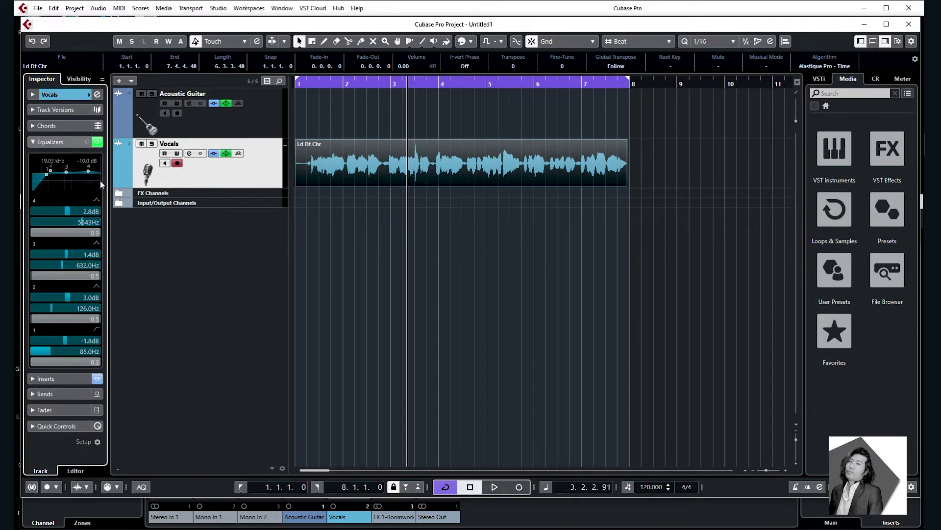
pyautogui.click(73, 141)
# Step: Load the Distortion effect into the second insert slot of the Vocals track and move its plug-in window aside
pyautogui.click(59, 157)
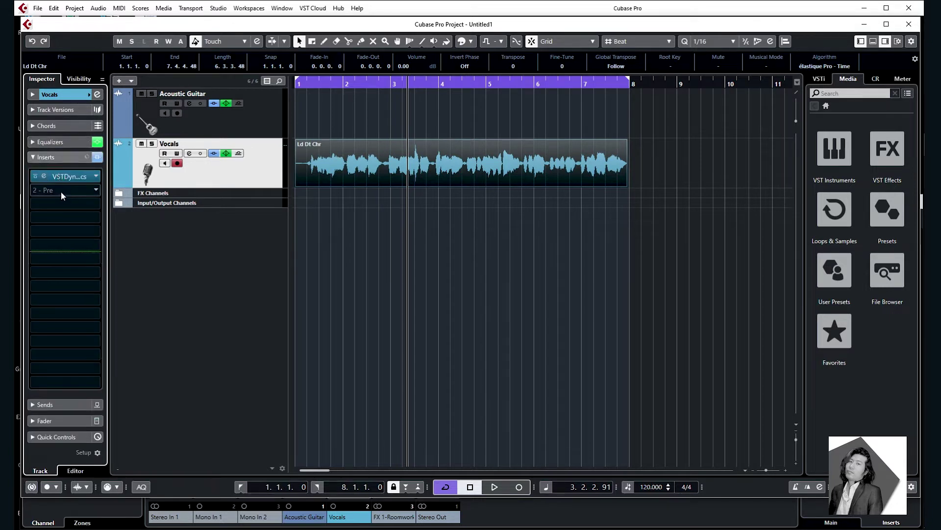
pyautogui.click(75, 190)
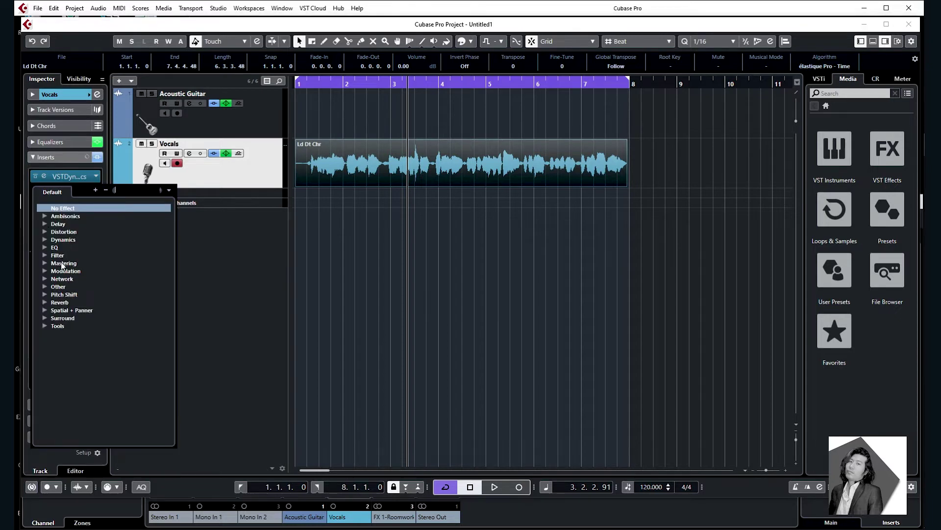
pyautogui.click(44, 253)
pyautogui.click(43, 248)
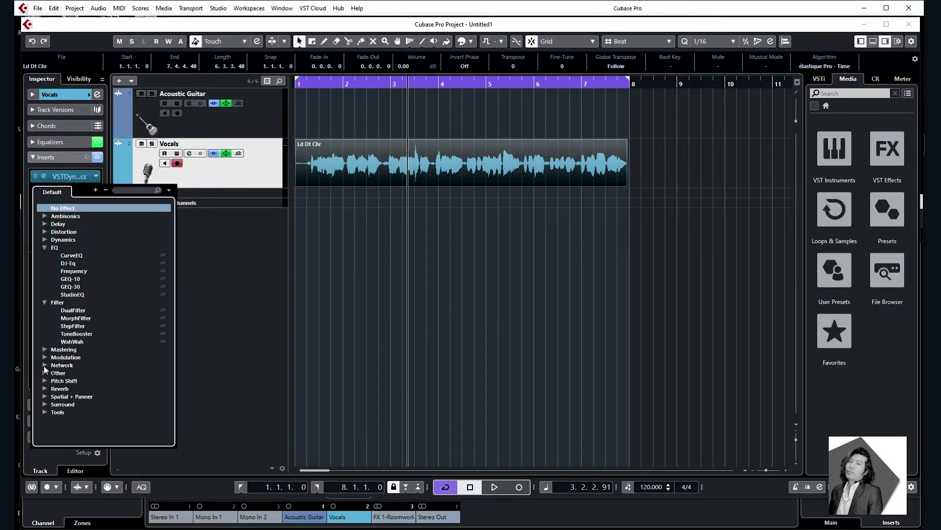
pyautogui.doubleClick(48, 232)
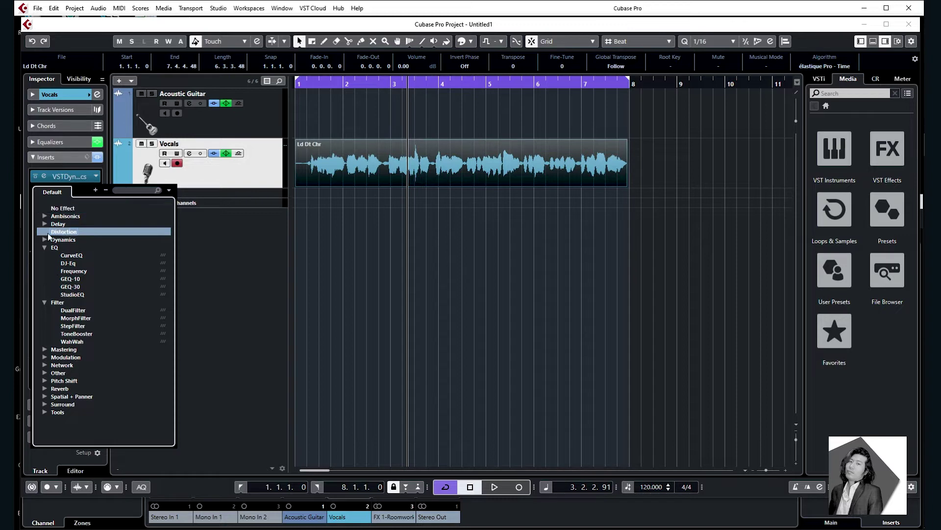
pyautogui.click(76, 263)
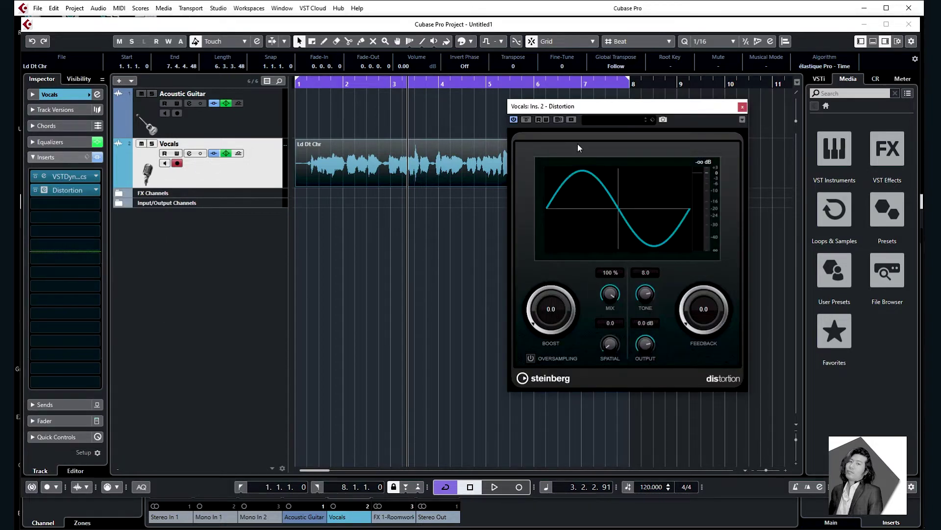
pyautogui.moveTo(471, 158); pyautogui.dragTo(302, 146)
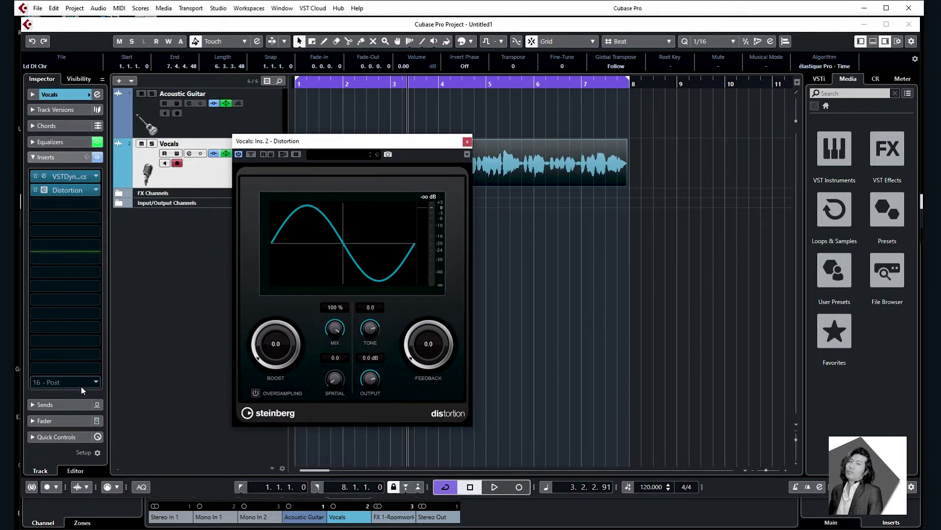
# Step: Show the Vocals track's sends in the Inspector and expand the FX Channels folder in the track list
pyautogui.click(44, 404)
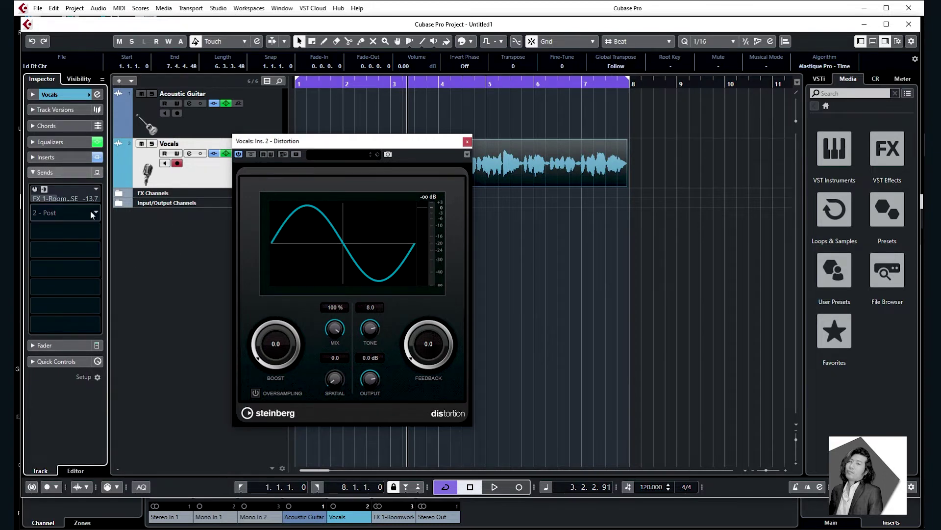
pyautogui.moveTo(281, 144); pyautogui.dragTo(340, 153)
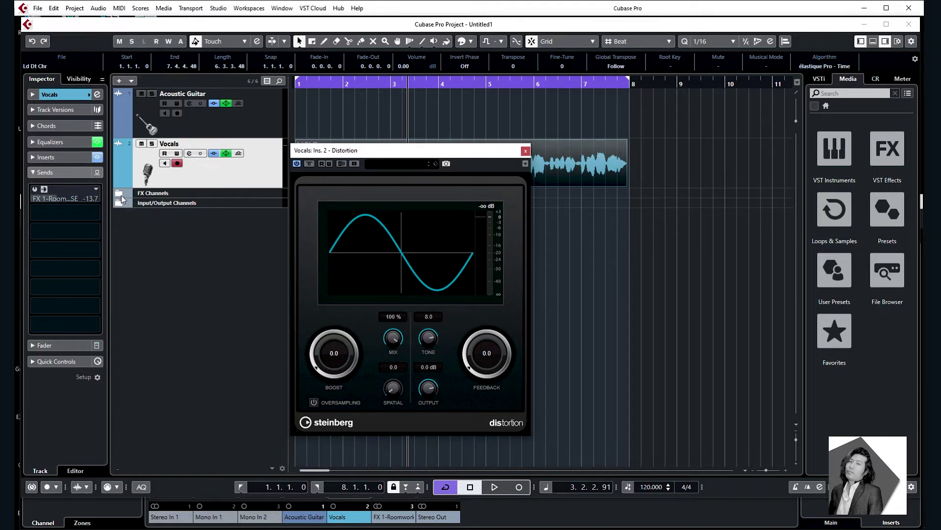
pyautogui.click(120, 194)
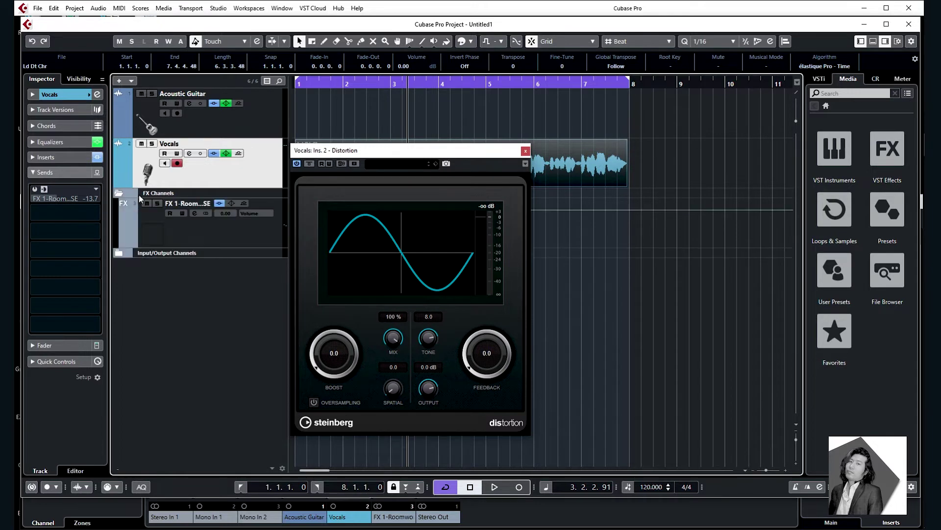
# Step: Inspect the RoomWorks SE plug-in in the first insert slot of the FX 1 track, then close its window
pyautogui.click(172, 225)
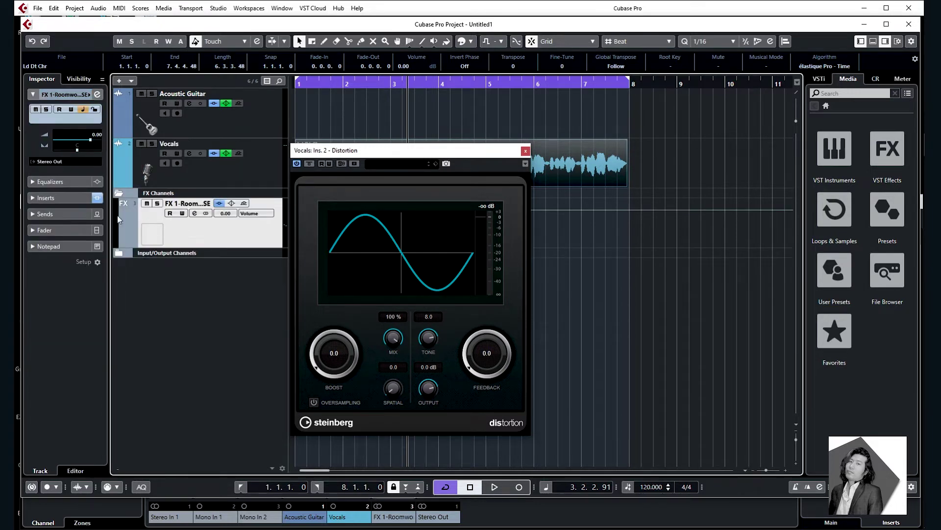
pyautogui.click(58, 198)
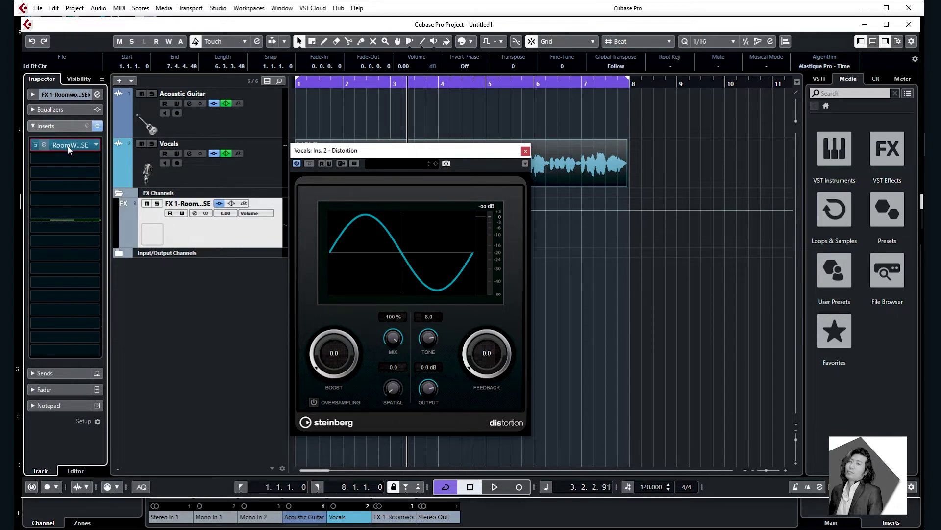
pyautogui.doubleClick(68, 146)
pyautogui.moveTo(457, 161); pyautogui.dragTo(250, 227)
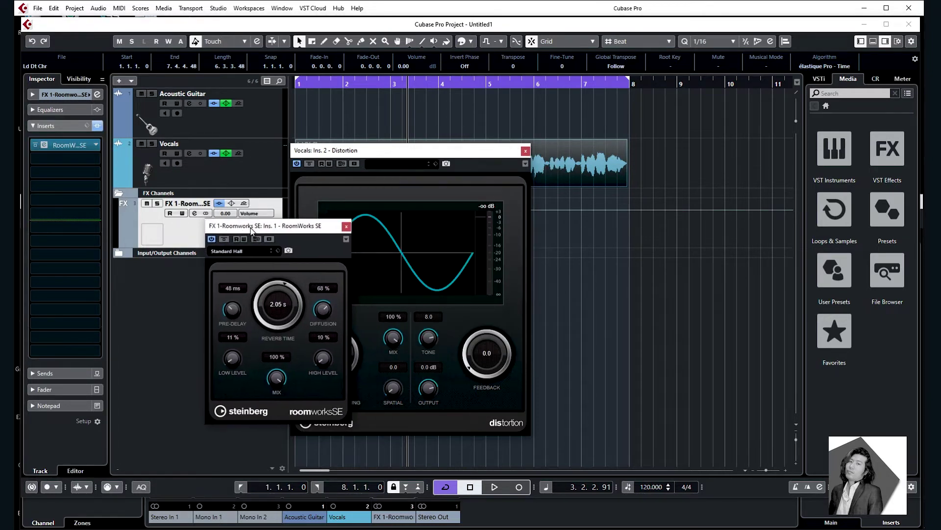
pyautogui.click(347, 227)
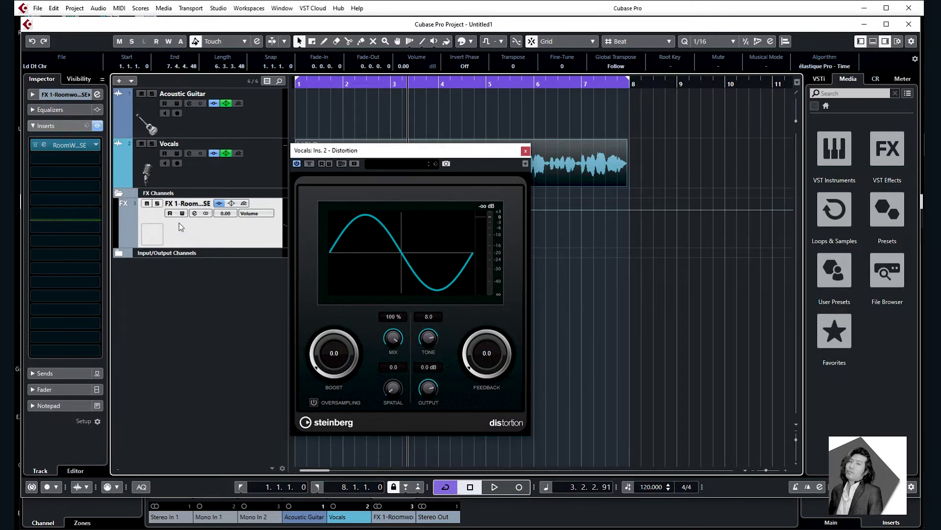
# Step: Compare the Inserts and Sends sections of the Vocals track in the Inspector, then collapse them
pyautogui.click(208, 176)
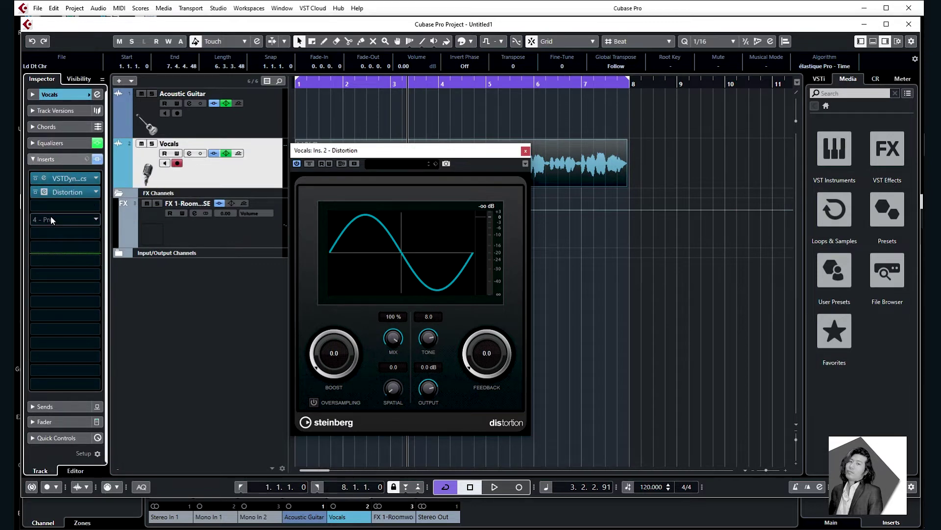
pyautogui.click(63, 404)
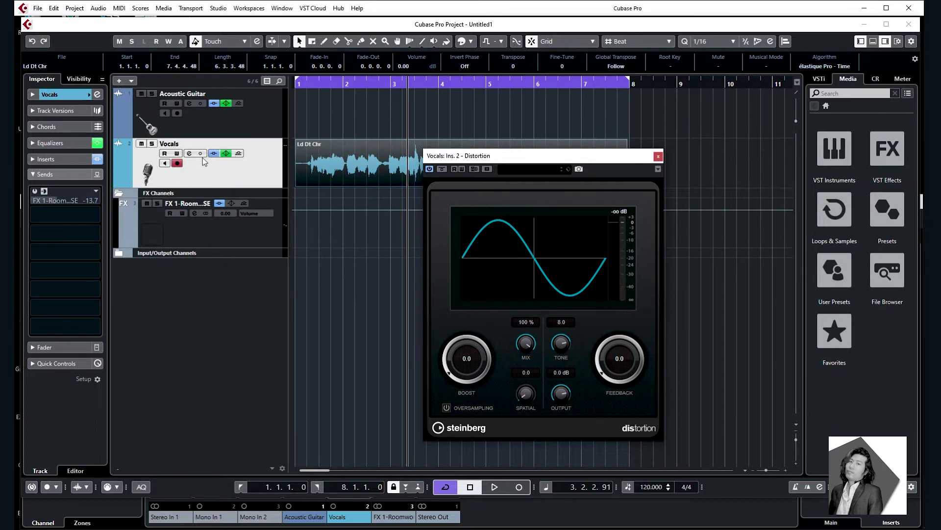
pyautogui.click(66, 161)
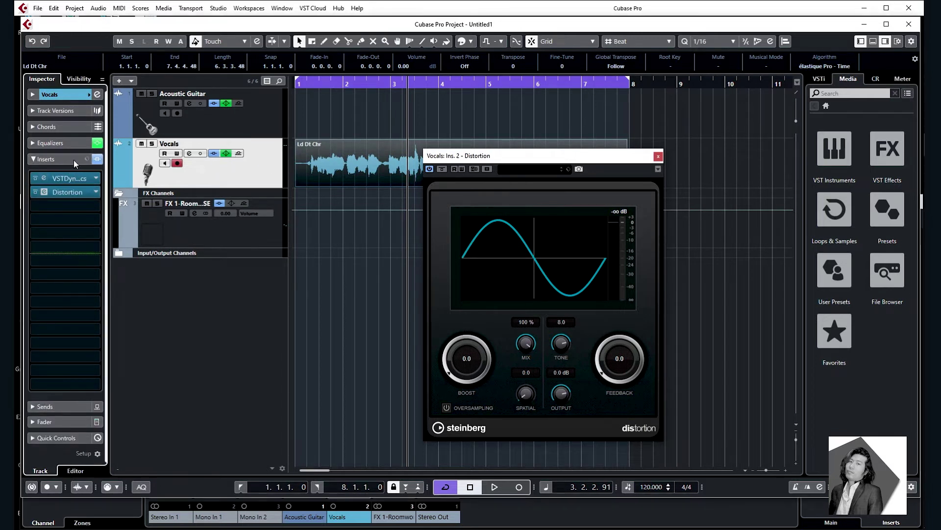
pyautogui.click(71, 157)
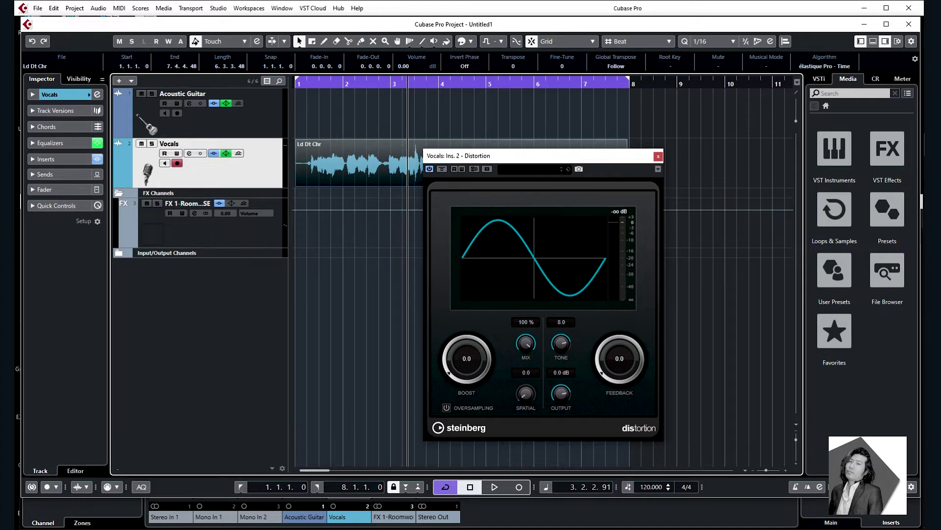
# Step: Compare the Inspector contents of the FX 1 track with those of the Vocals track
pyautogui.click(217, 239)
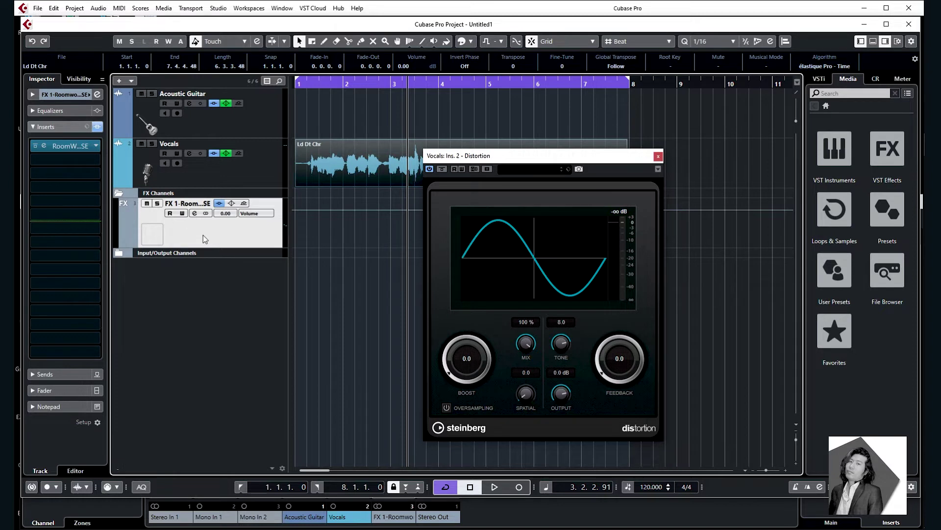
pyautogui.click(218, 164)
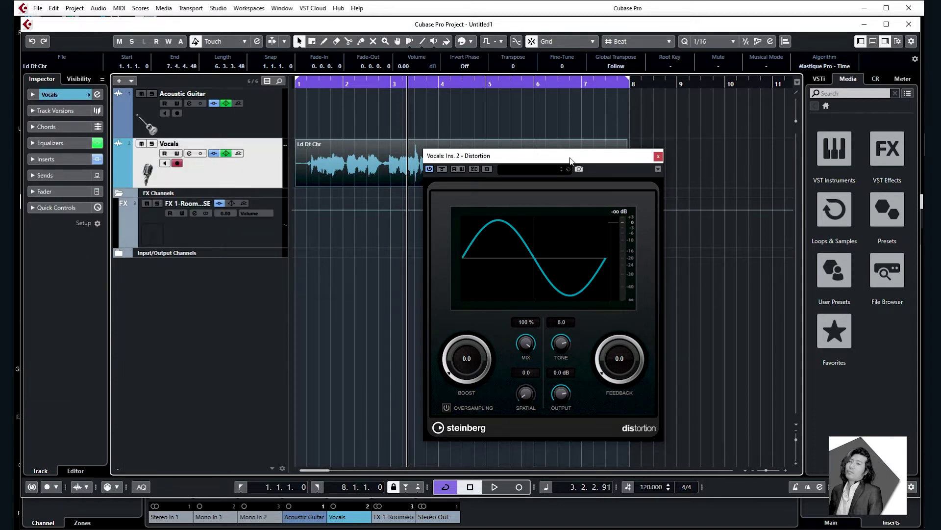
pyautogui.click(241, 165)
# Step: Browse the Distortion effects available for the FX 1 track's second insert slot, leaving the slot empty
pyautogui.click(229, 229)
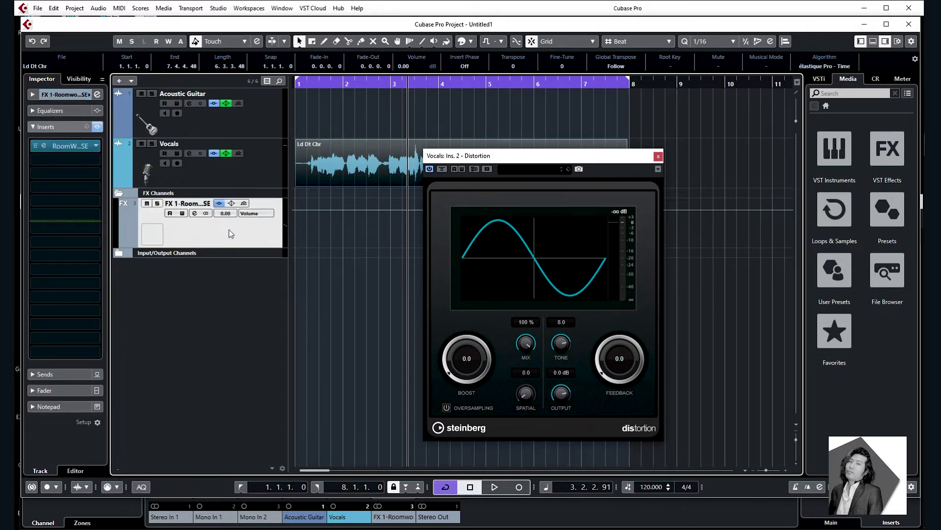
pyautogui.click(70, 157)
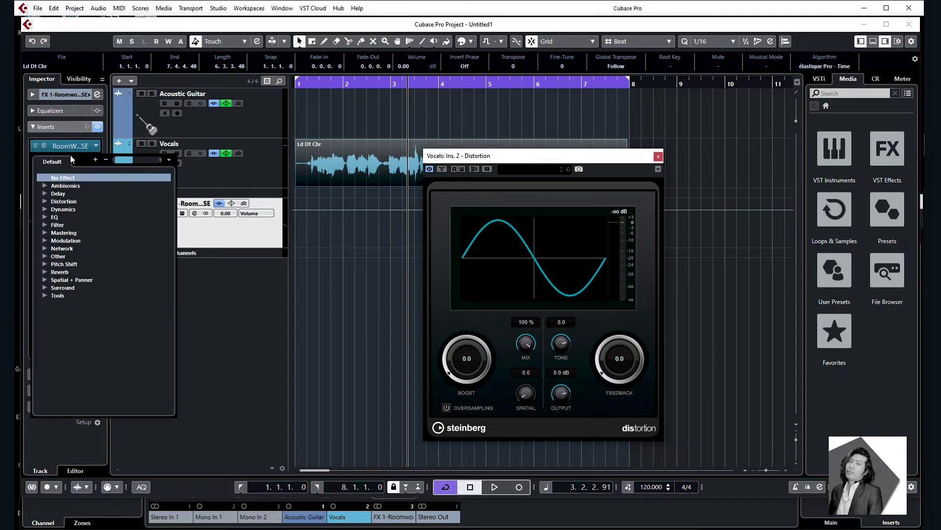
pyautogui.click(44, 200)
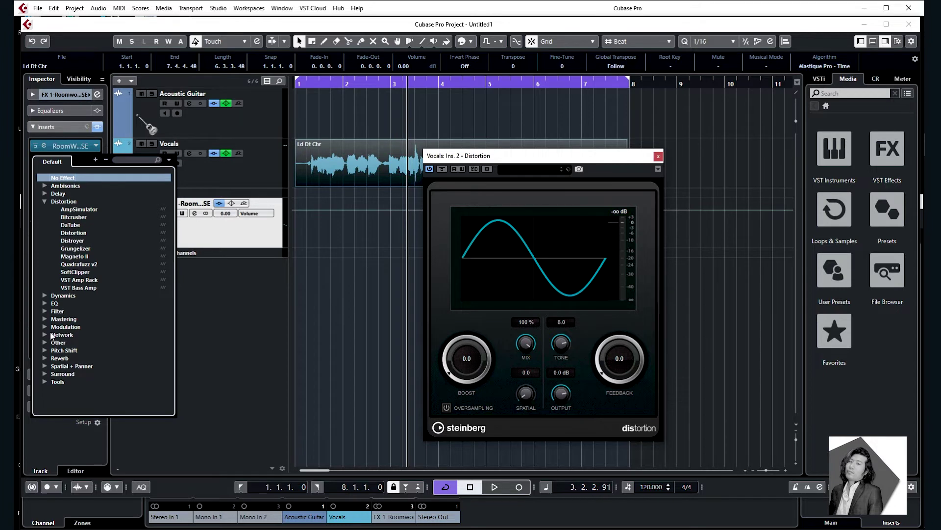
pyautogui.click(224, 299)
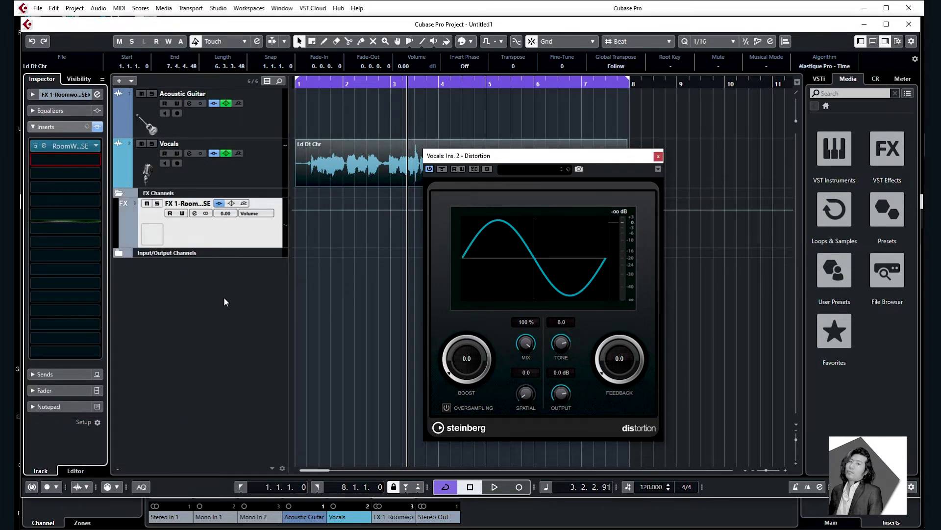
# Step: Select the FX 1 track again, play the project from the start to hear the vocals, and stop playback
pyautogui.click(256, 178)
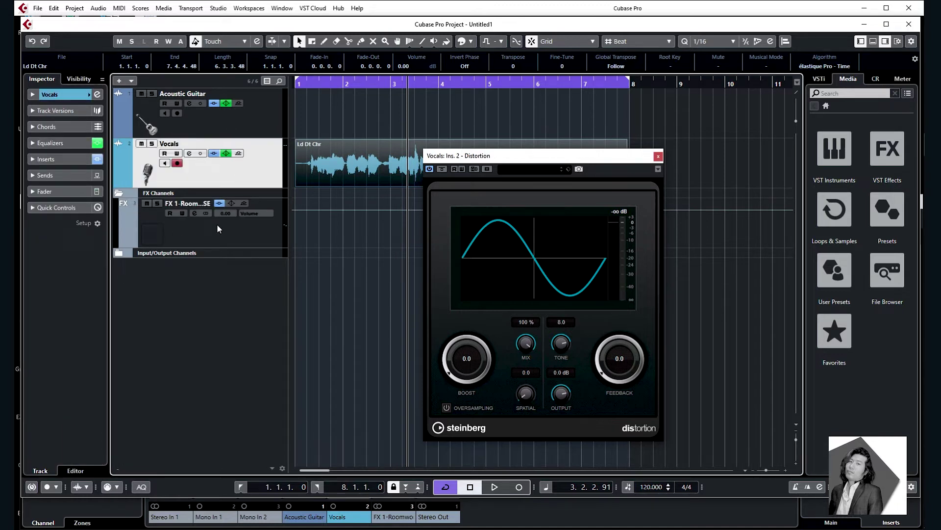
pyautogui.click(184, 223)
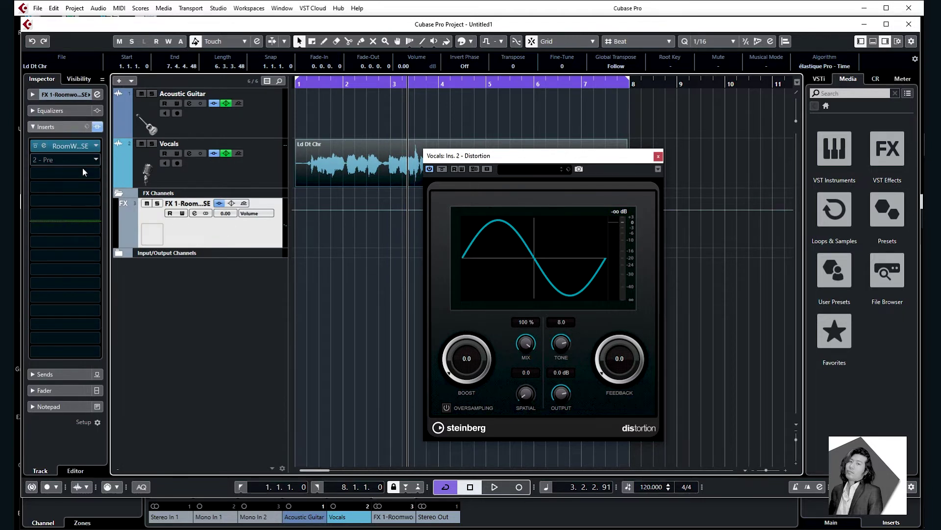
pyautogui.press('Home')
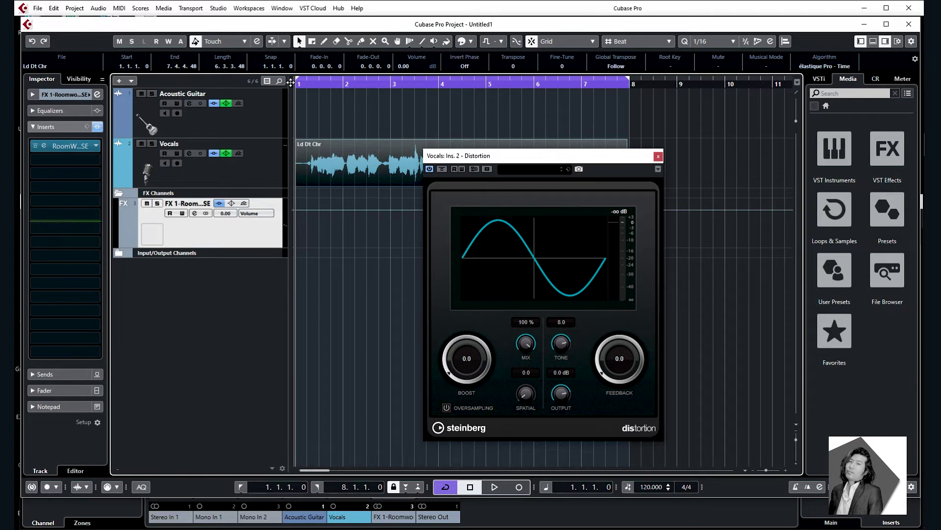
pyautogui.press('space')
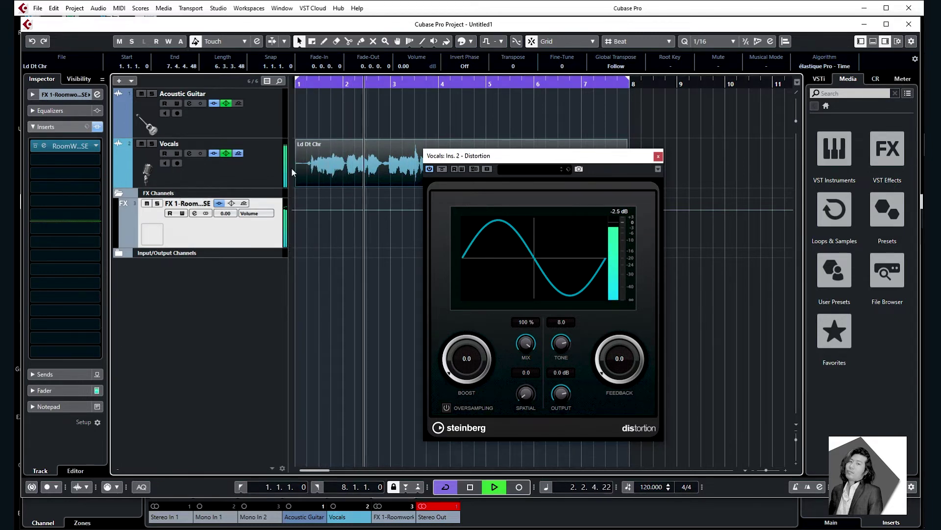
pyautogui.press('space')
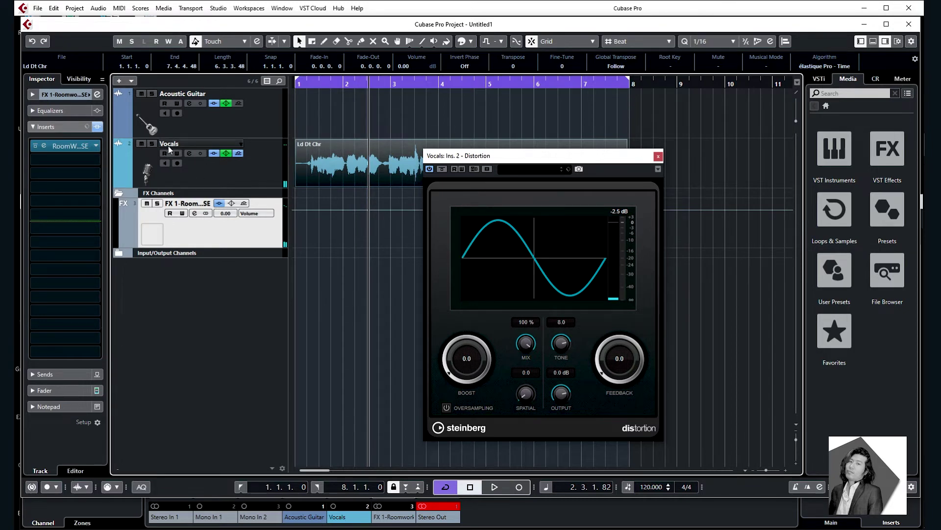
# Step: Select the Vocals track, show the MixConsole during playback and pull the Vocals fader all the way down
pyautogui.click(270, 165)
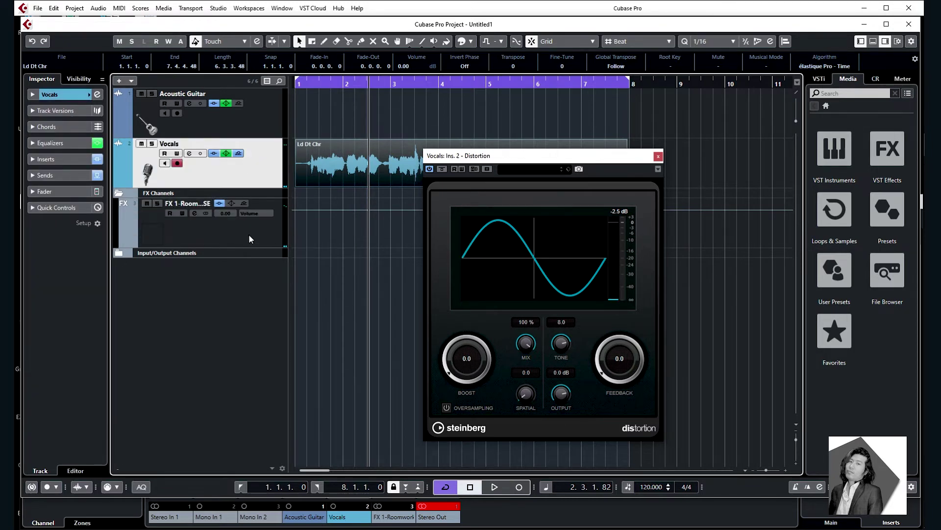
pyautogui.click(207, 238)
pyautogui.press('F3')
pyautogui.click(338, 439)
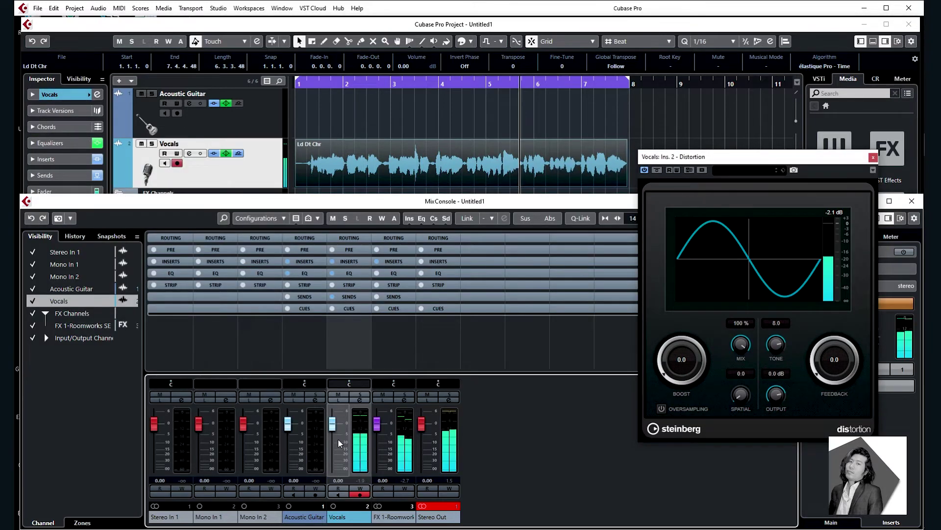
pyautogui.moveTo(346, 478); pyautogui.dragTo(343, 481)
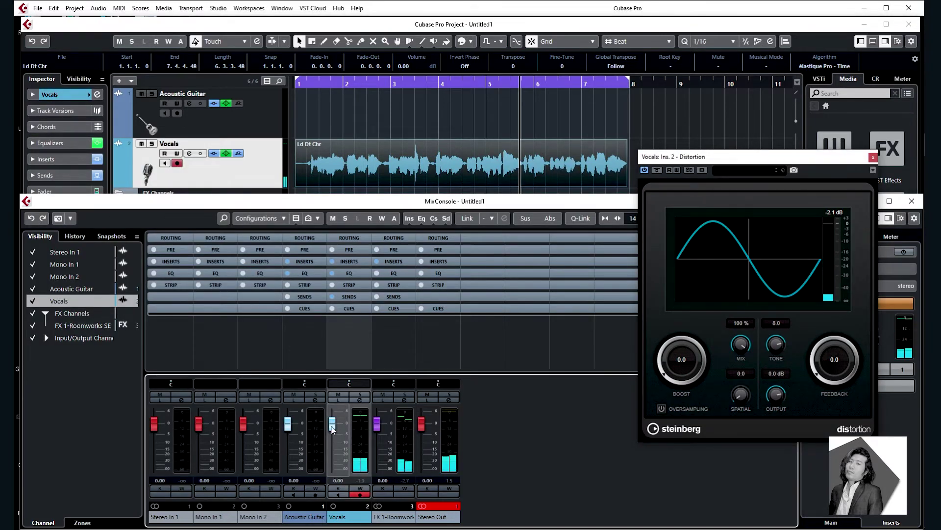
pyautogui.click(352, 489)
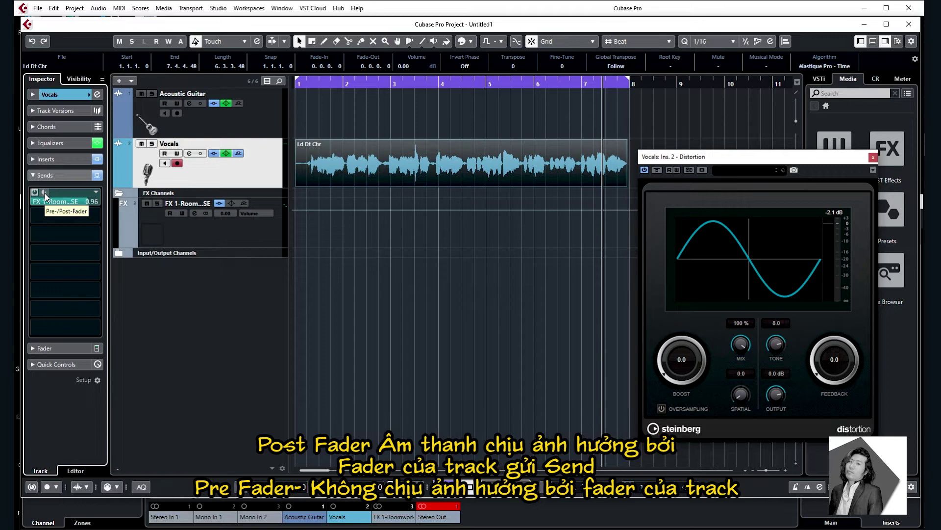
# Step: Set the Vocals send to FX 1 to pre-fader and play the project from the start, watching the MixConsole meters
pyautogui.click(45, 193)
pyautogui.click(45, 192)
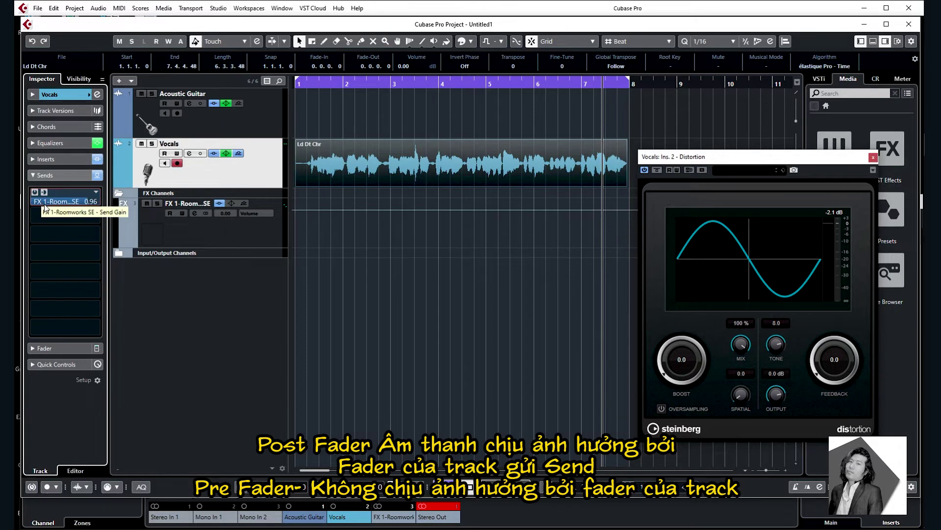
pyautogui.moveTo(314, 83); pyautogui.dragTo(278, 83)
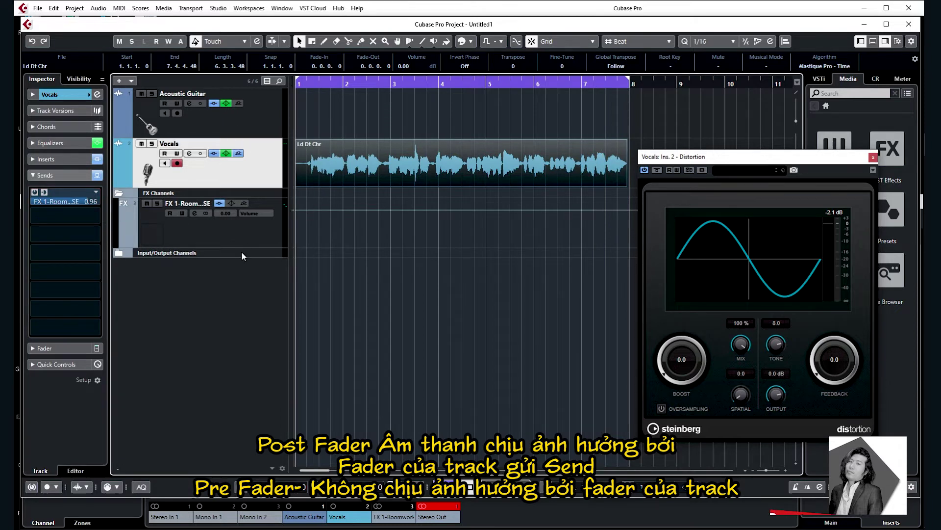
pyautogui.press('F3')
pyautogui.press('space')
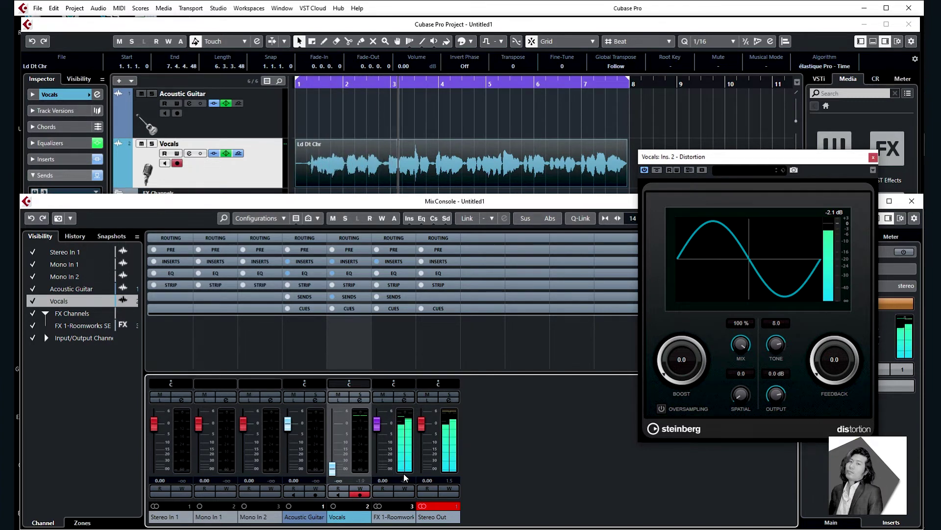
pyautogui.press('space')
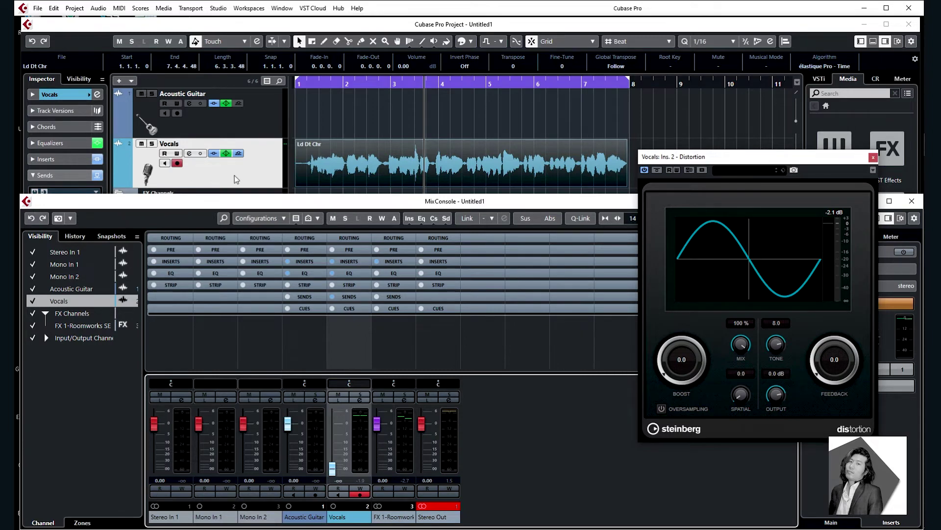
# Step: Switch the Vocals send to post-fader and play the project while moving the Vocals fader in the MixConsole
pyautogui.press('F3')
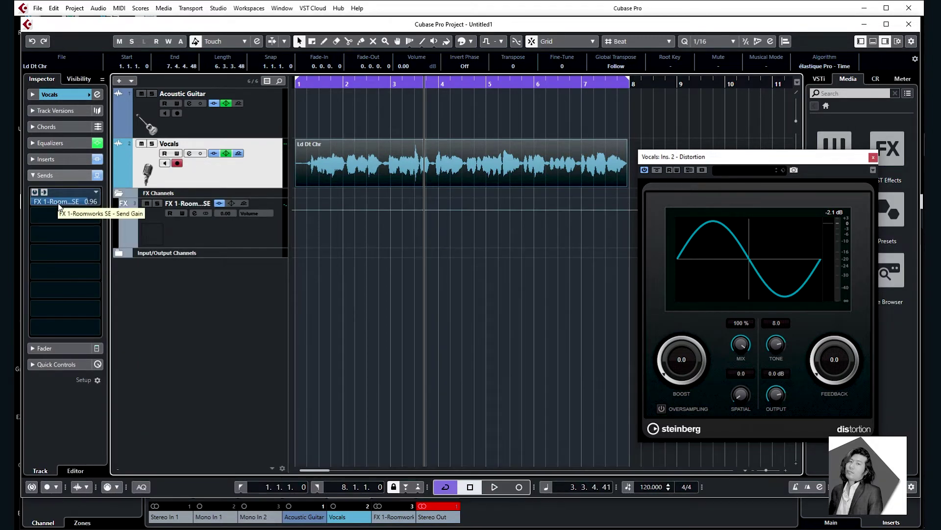
pyautogui.press('F3')
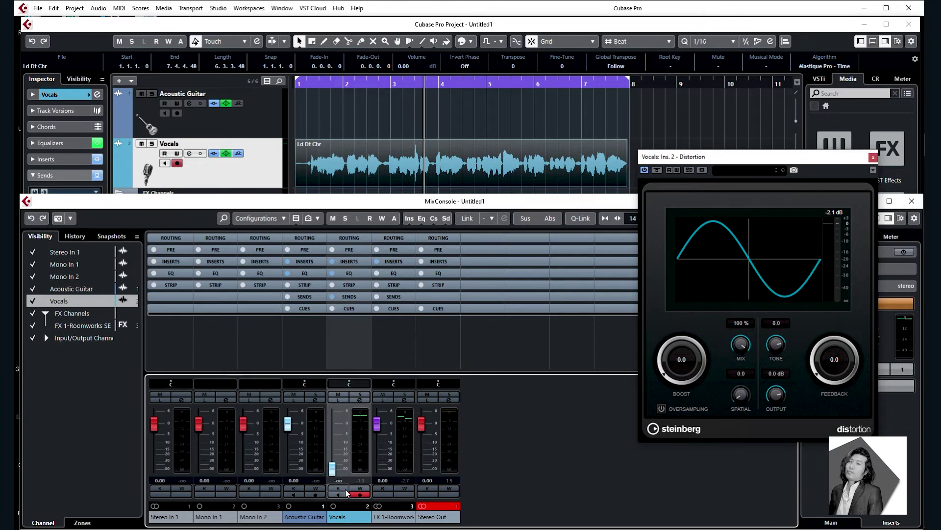
pyautogui.press('F3')
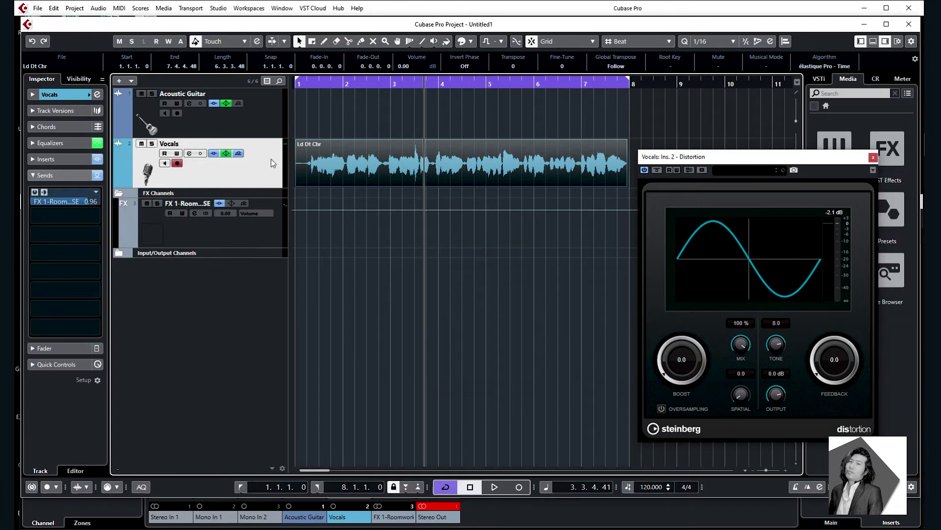
pyautogui.click(34, 191)
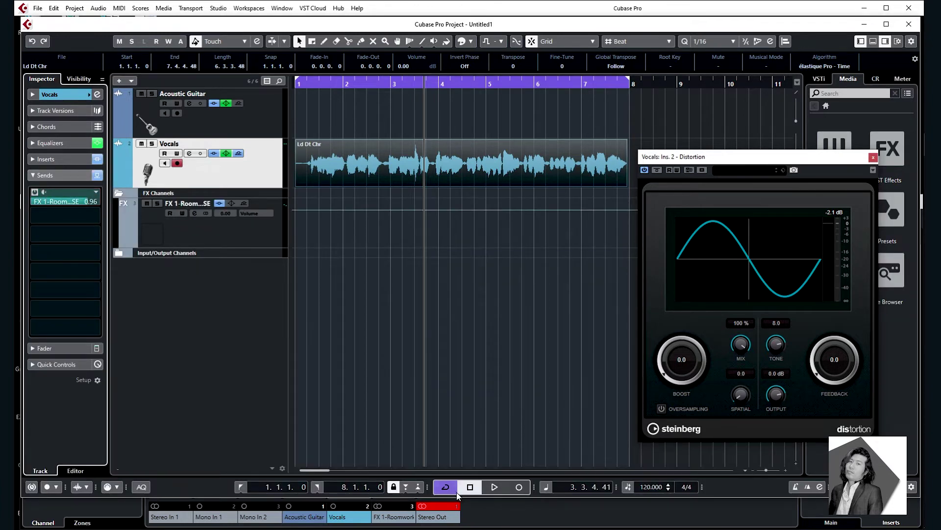
pyautogui.press('F3')
pyautogui.press('space')
pyautogui.moveTo(332, 469); pyautogui.dragTo(336, 429)
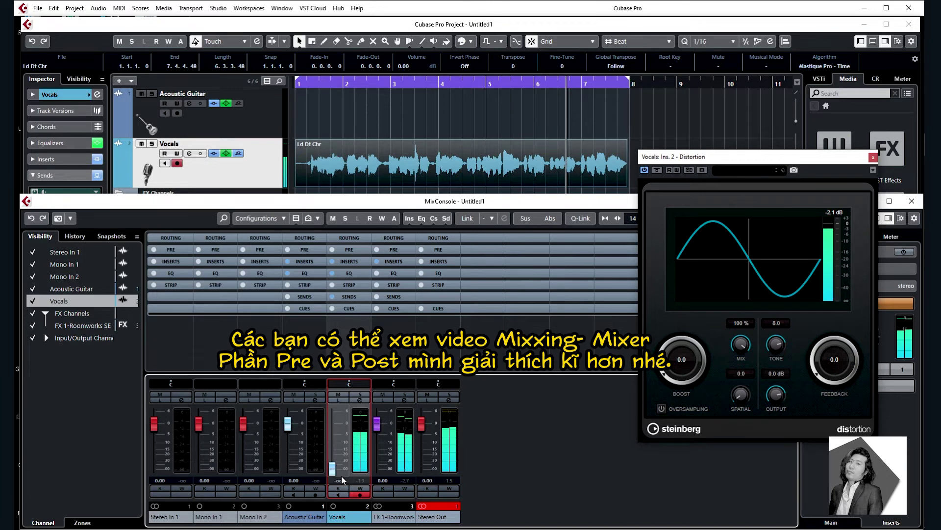
# Step: Switch the Vocals send to FX 1 back to pre-fader and check the channel meters in the MixConsole
pyautogui.click(302, 171)
pyautogui.click(48, 212)
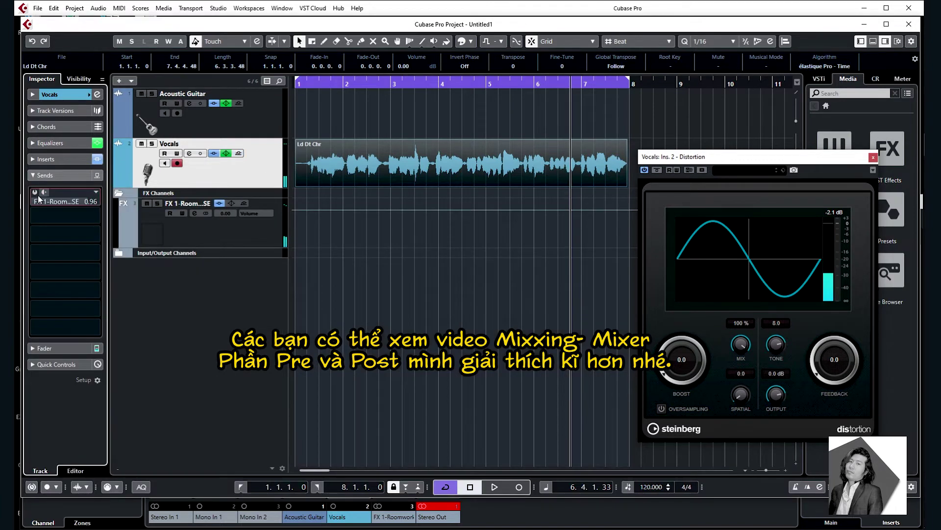
pyautogui.press('F3')
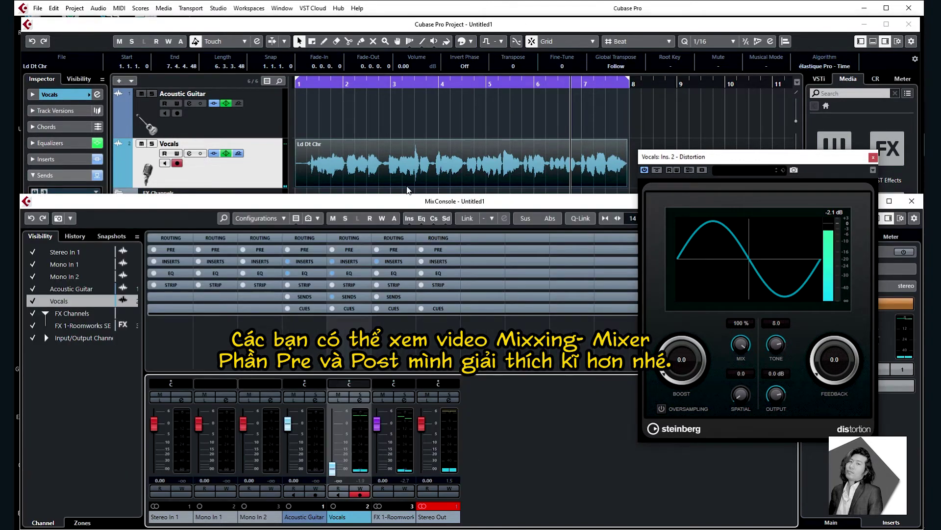
pyautogui.click(270, 178)
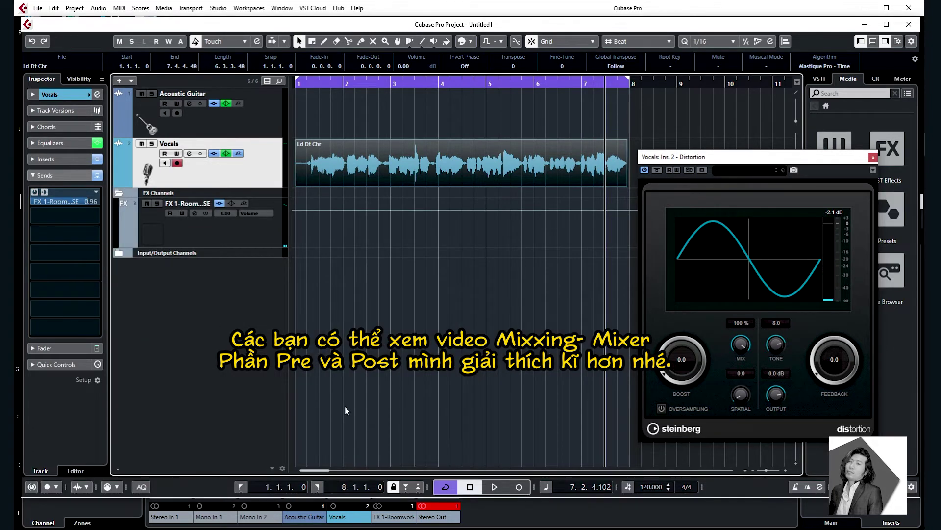
# Step: Compare the Sends section of the FX 1 track with the Inserts section of the Vocals track
pyautogui.click(213, 225)
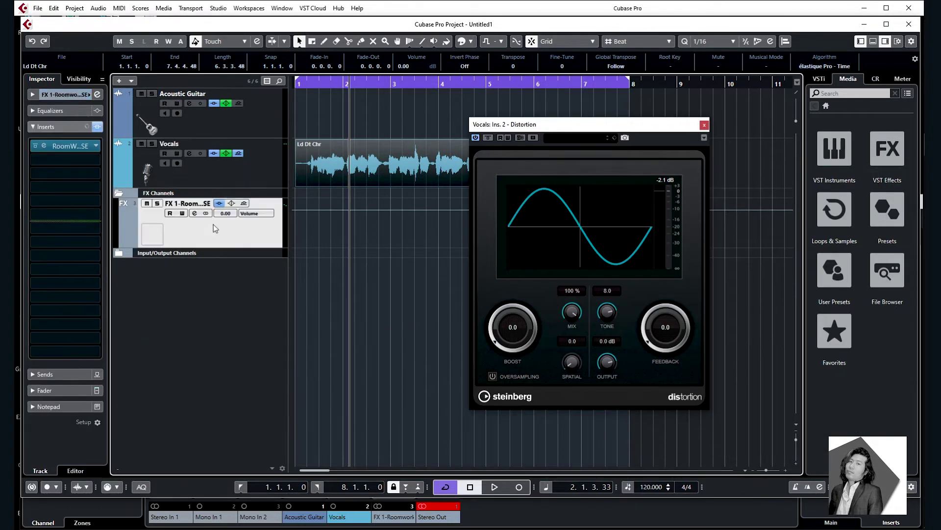
pyautogui.click(65, 127)
pyautogui.click(60, 142)
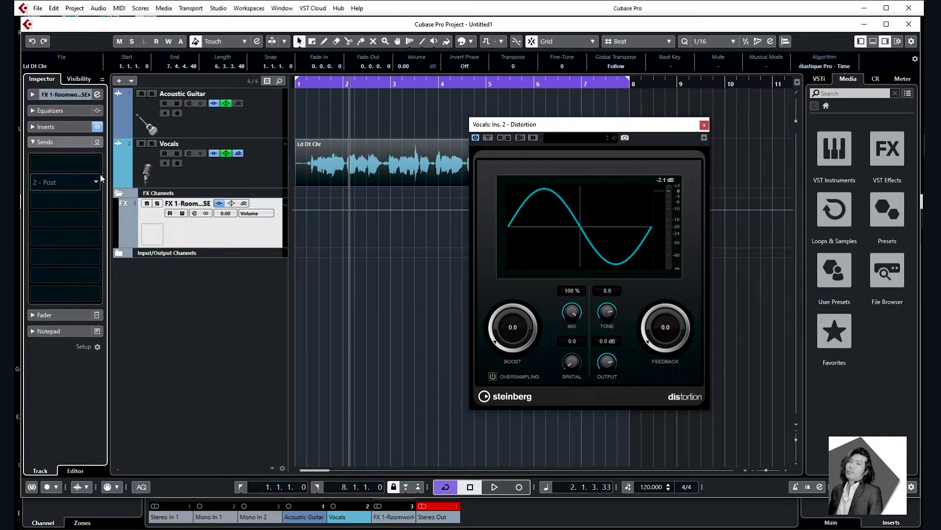
pyautogui.click(197, 167)
pyautogui.click(65, 205)
pyautogui.press('Escape')
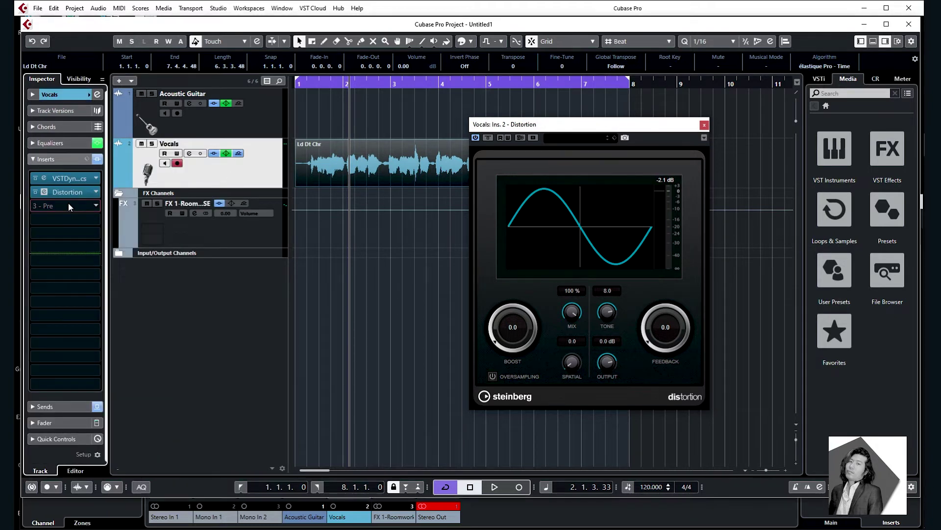
# Step: Bypass the Vocals track's VSTDynamics and Distortion inserts and reactivate them to demonstrate the bypass controls
pyautogui.click(95, 160)
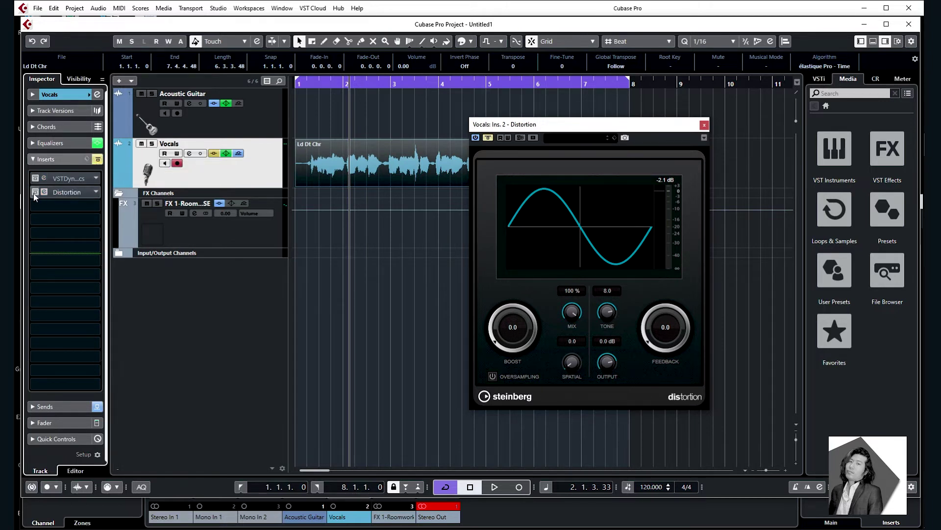
pyautogui.click(97, 160)
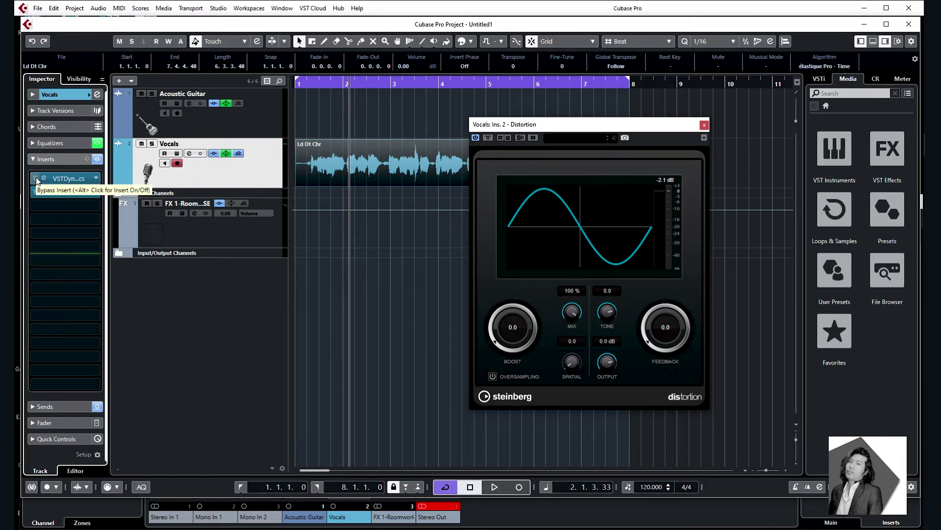
pyautogui.click(35, 193)
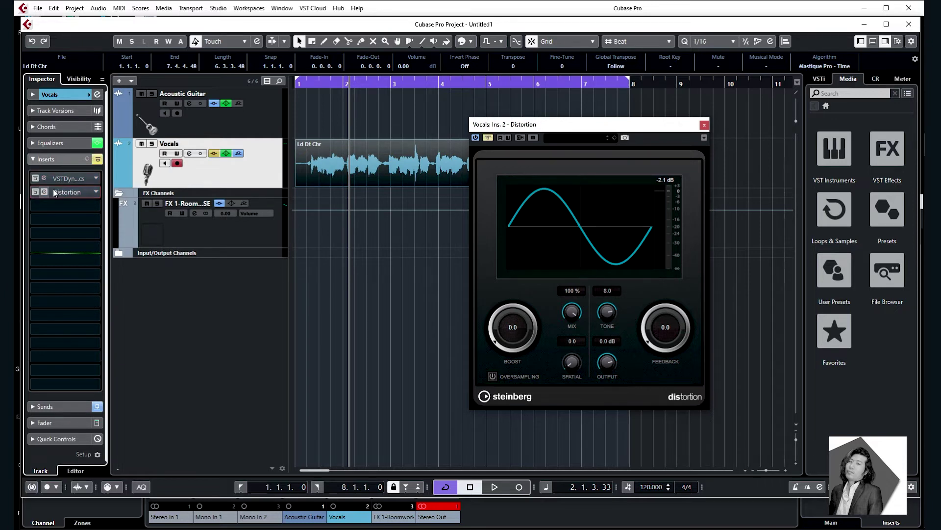
pyautogui.click(36, 192)
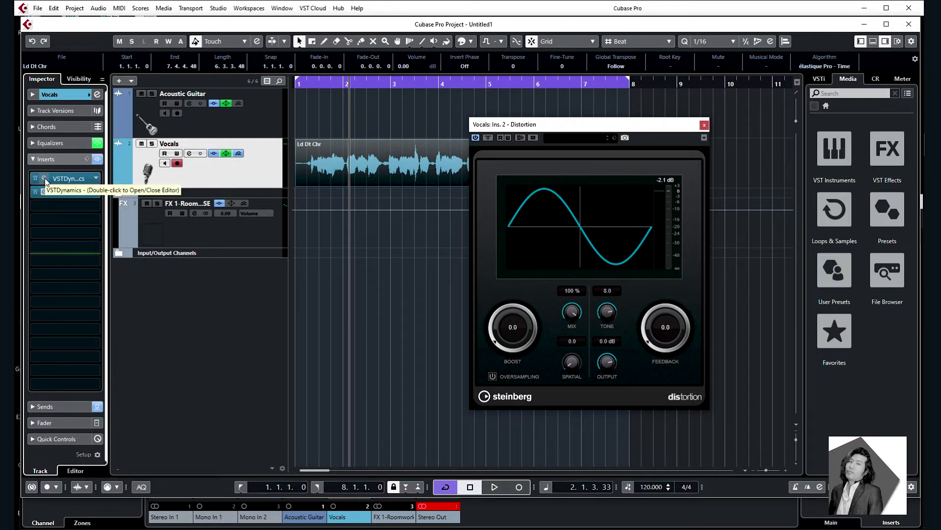
# Step: Open the Vocals track's VSTDynamics editor and view the effects available for the second insert slot
pyautogui.click(45, 178)
pyautogui.moveTo(332, 169); pyautogui.dragTo(367, 166)
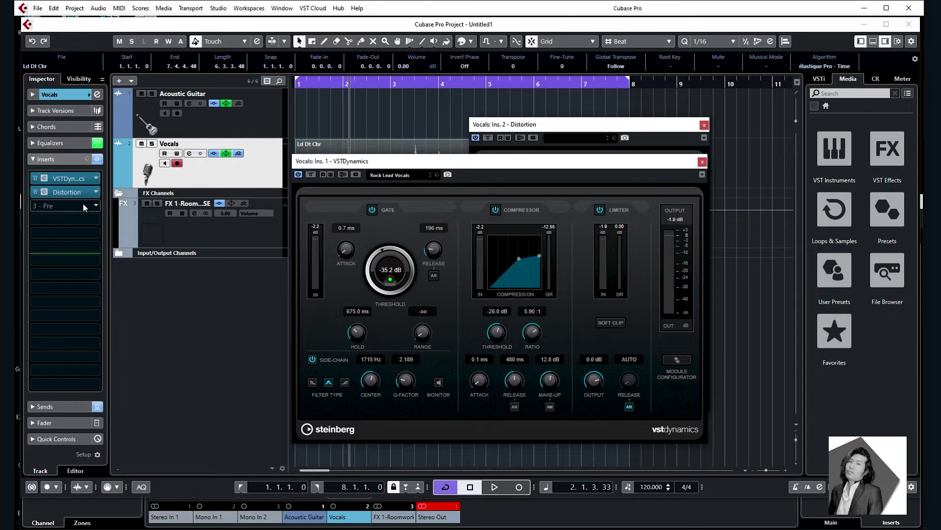
pyautogui.moveTo(92, 193); pyautogui.dragTo(96, 193)
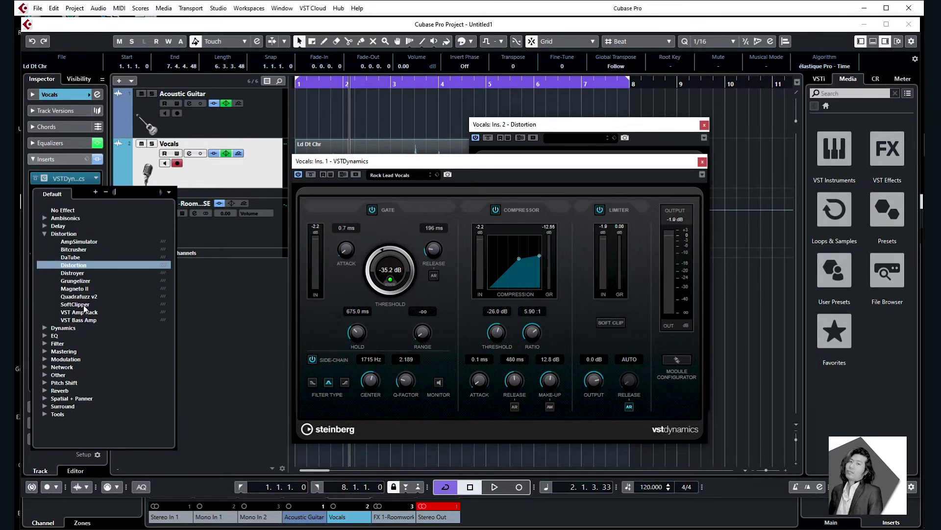
pyautogui.click(258, 241)
# Step: Remove the Distortion effect from the Vocals track's second insert slot by choosing No Effect
pyautogui.rightClick(73, 194)
pyautogui.click(73, 193)
pyautogui.click(95, 192)
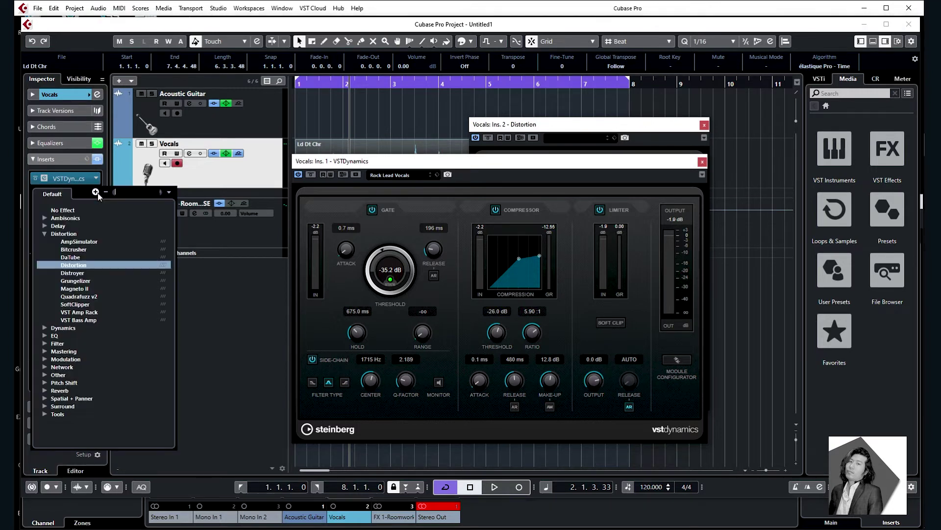
pyautogui.click(64, 210)
pyautogui.click(438, 293)
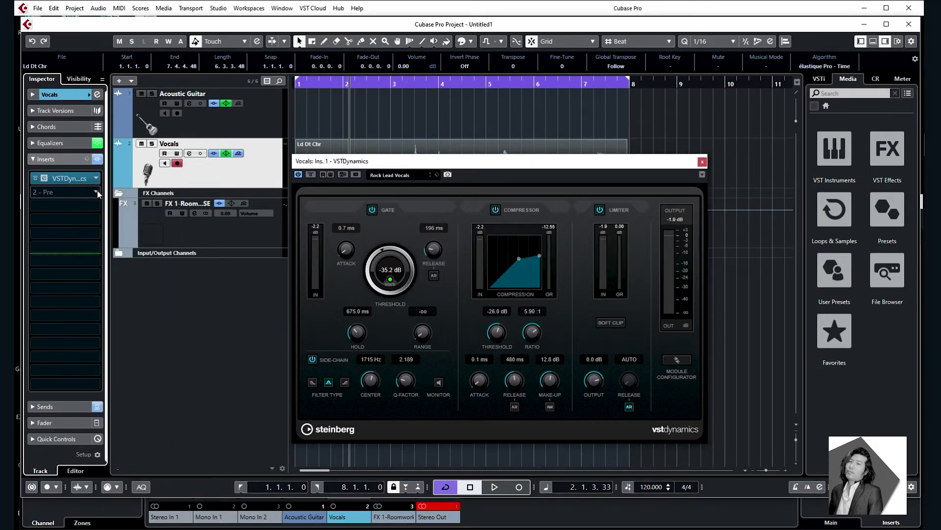
# Step: Load the Distortion effect into the Vocals track's second insert slot
pyautogui.click(79, 193)
pyautogui.click(45, 234)
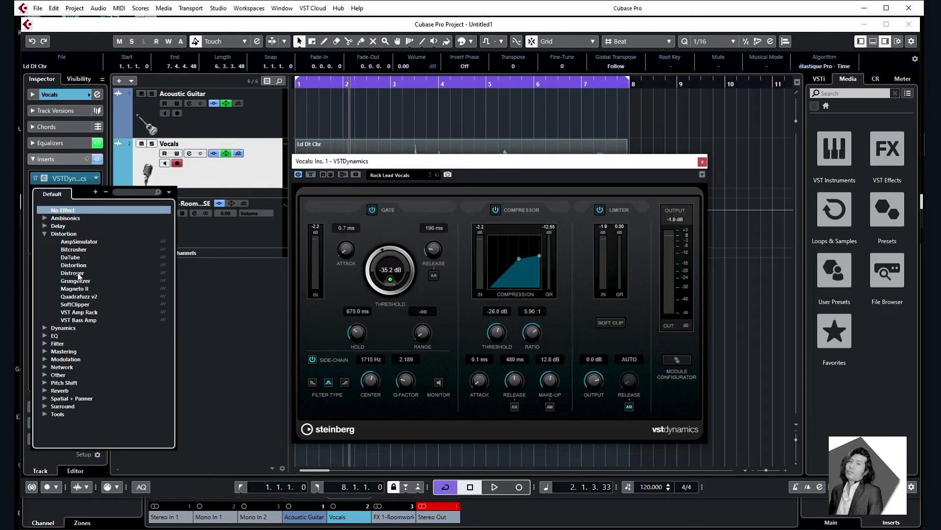
pyautogui.click(73, 264)
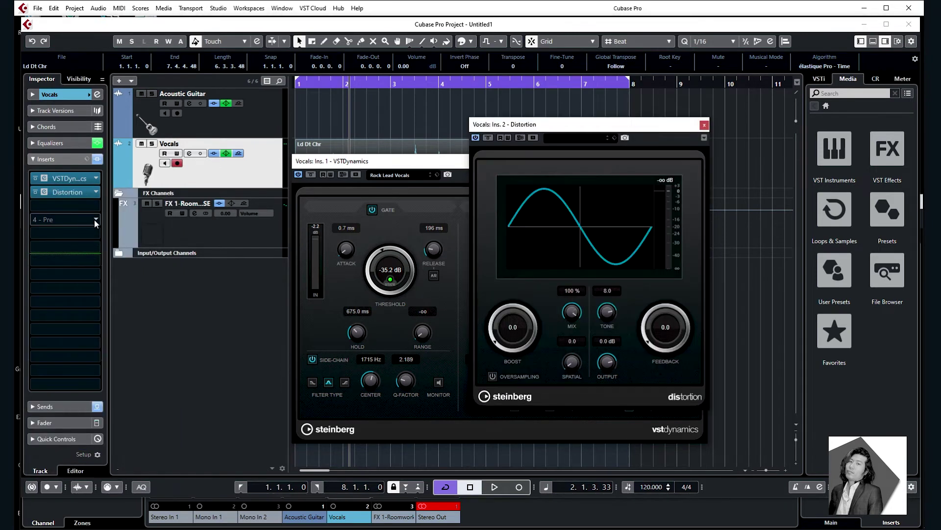
# Step: Copy the Distortion setting from the Vocals track's second insert slot
pyautogui.click(95, 194)
pyautogui.click(85, 182)
pyautogui.rightClick(69, 194)
pyautogui.click(232, 334)
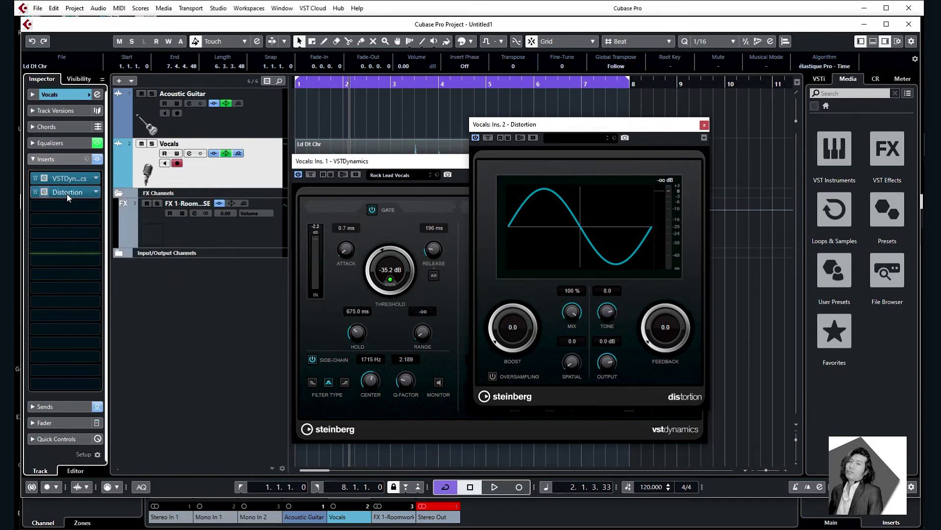
pyautogui.rightClick(67, 194)
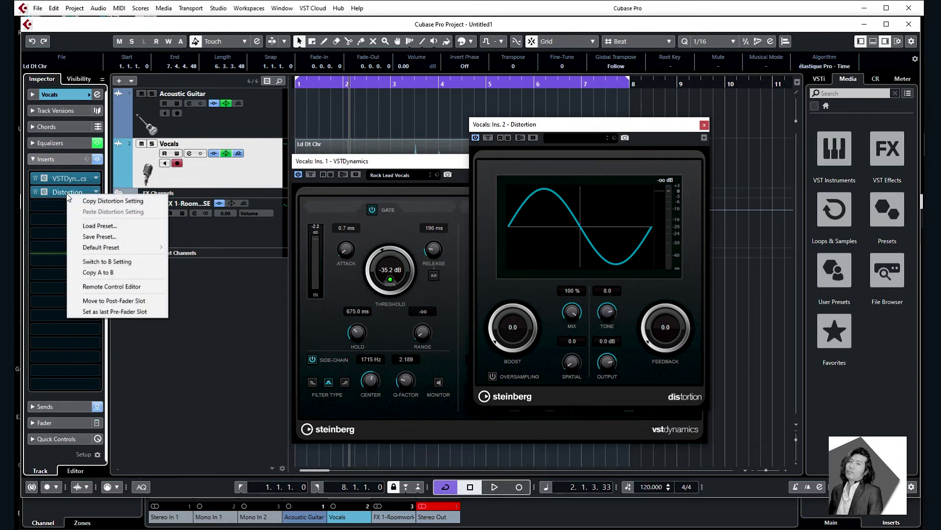
pyautogui.click(120, 202)
# Step: Select the Acoustic Guitar track and load Distortion into its third insert slot
pyautogui.click(241, 118)
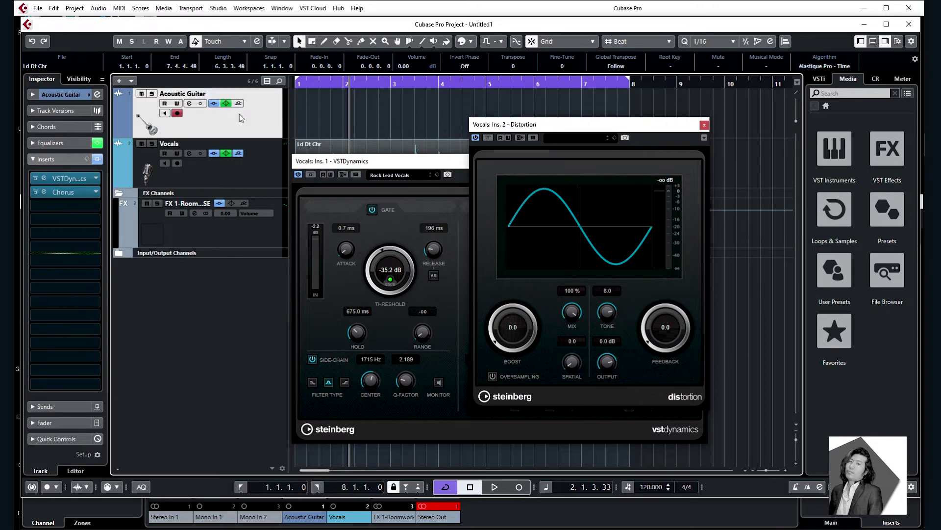
pyautogui.click(66, 206)
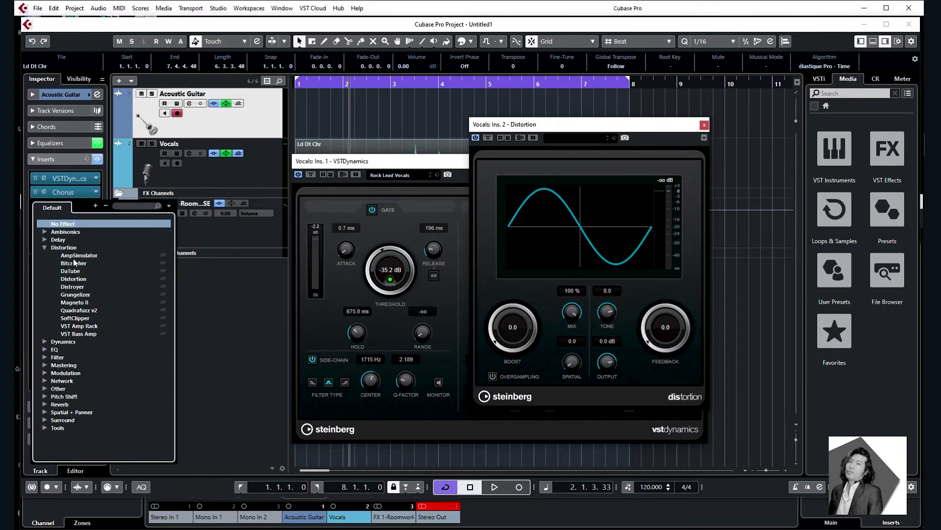
pyautogui.click(73, 279)
# Step: Copy the Distortion setting from the Vocals track's second insert and paste it onto the Acoustic Guitar track's third insert
pyautogui.click(210, 235)
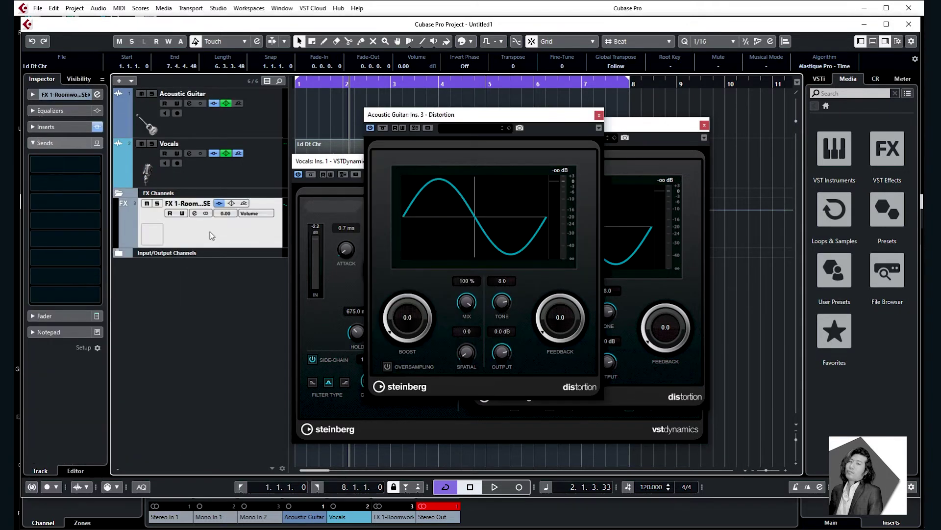
pyautogui.click(226, 181)
pyautogui.rightClick(64, 192)
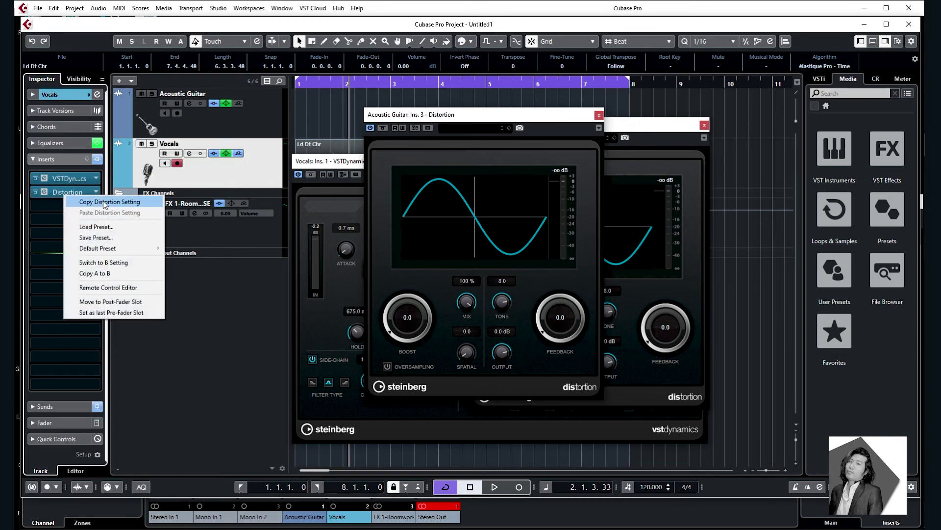
pyautogui.click(105, 202)
pyautogui.click(227, 128)
pyautogui.rightClick(59, 206)
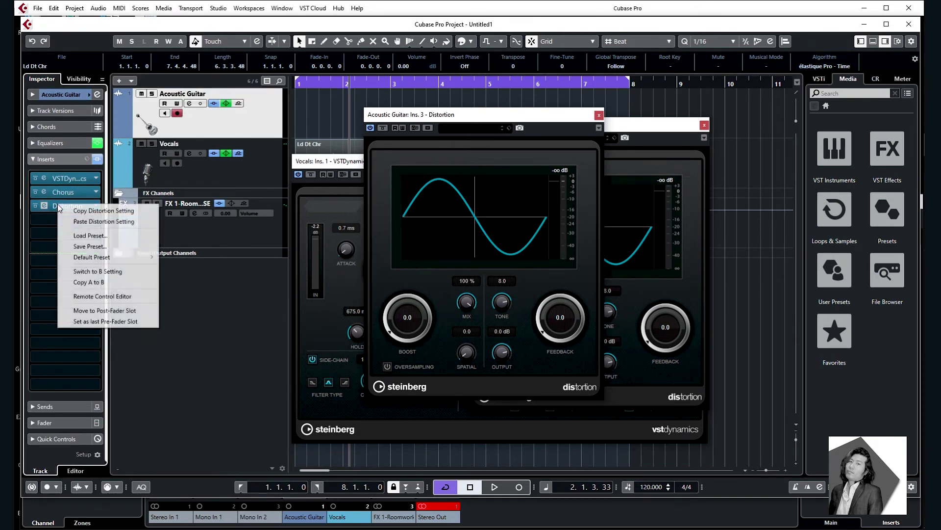
pyautogui.click(89, 221)
# Step: Reselect the Vocals track and look through the presets available for its VSTDynamics insert
pyautogui.click(210, 231)
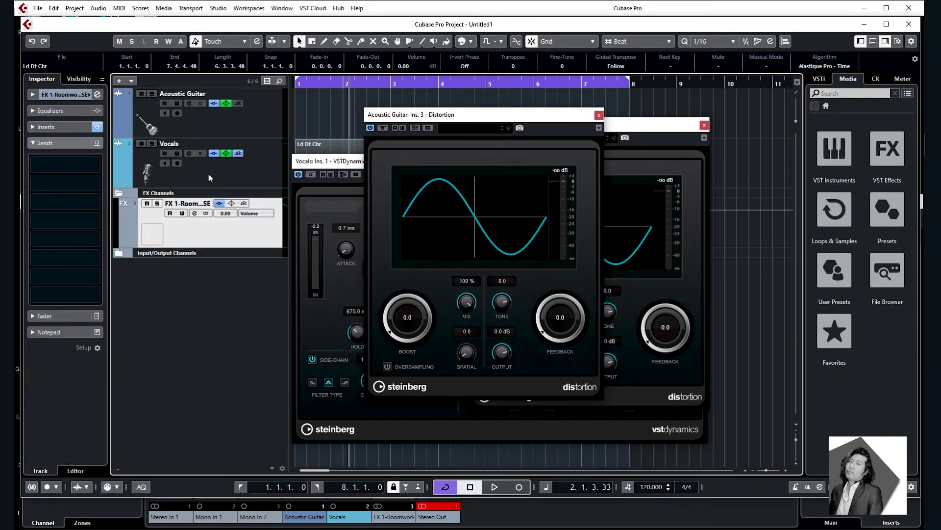
pyautogui.click(211, 176)
pyautogui.rightClick(72, 193)
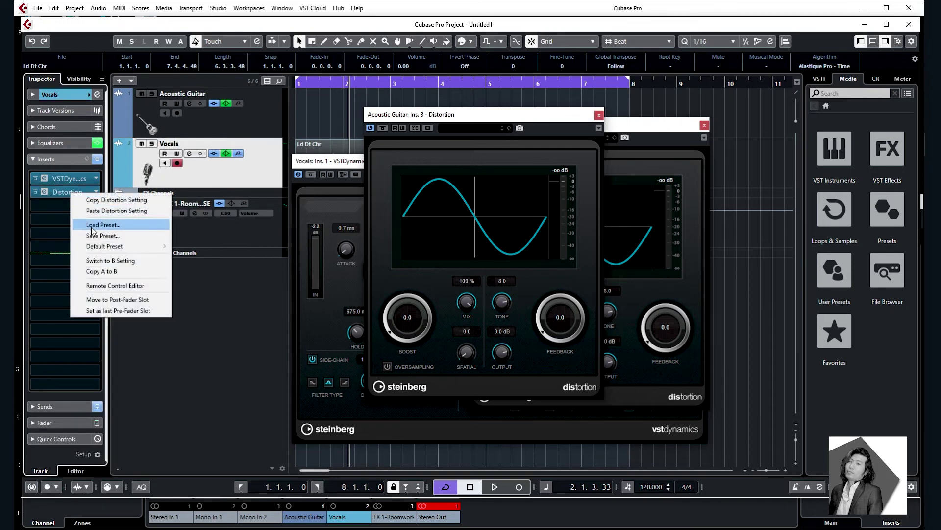
pyautogui.click(216, 275)
pyautogui.moveTo(334, 162); pyautogui.dragTo(244, 158)
pyautogui.click(301, 170)
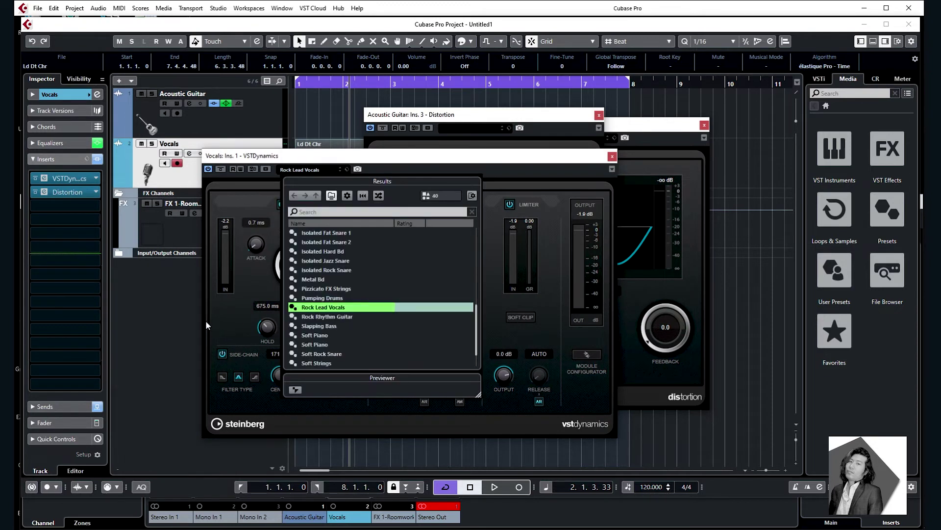
pyautogui.click(225, 321)
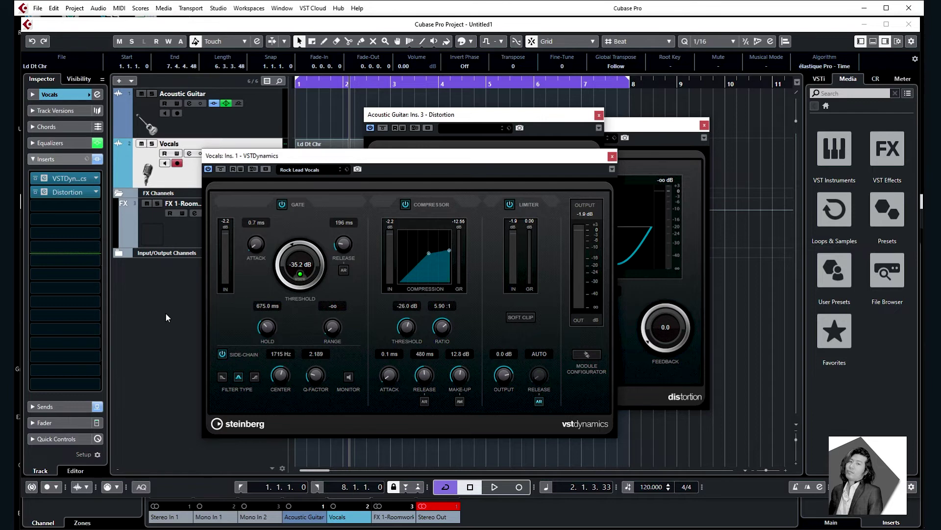
# Step: Load the Alternative Bass preset into the Vocals track's Distortion insert after trying other presets in the list
pyautogui.rightClick(65, 193)
pyautogui.click(84, 227)
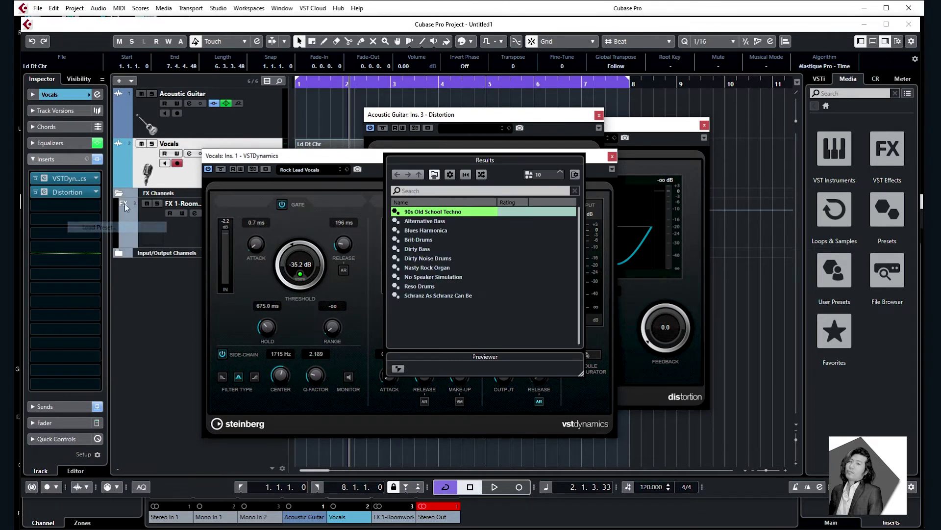
pyautogui.press('Down')
pyautogui.press('Down')
pyautogui.press('Down')
pyautogui.press('Down')
pyautogui.press('Down')
pyautogui.moveTo(440, 167)
pyautogui.mouseDown()
pyautogui.moveTo(462, 182)
pyautogui.moveTo(428, 168)
pyautogui.mouseUp()
pyautogui.click(422, 288)
pyautogui.click(423, 268)
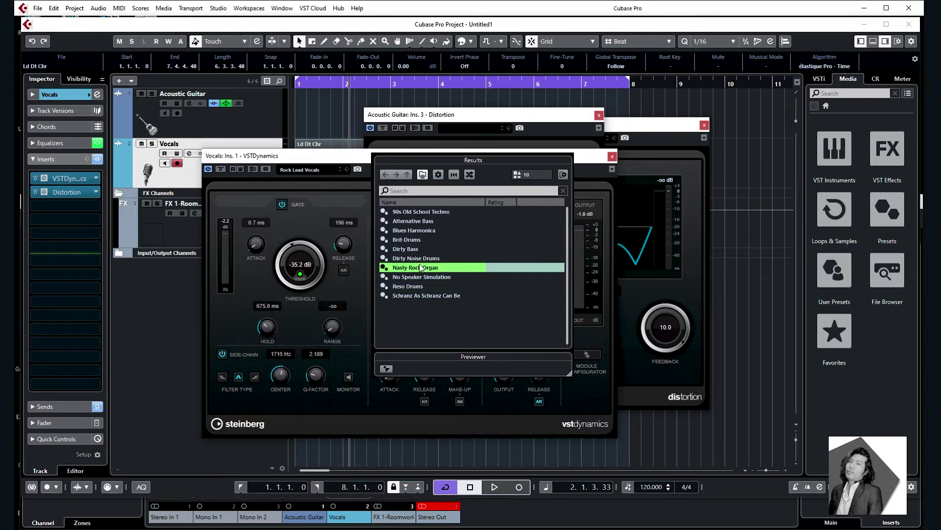
pyautogui.click(443, 221)
# Step: Move the Vocals Distortion editor aside and close the Acoustic Guitar Distortion and Vocals VSTDynamics editors
pyautogui.moveTo(625, 130); pyautogui.dragTo(739, 121)
pyautogui.moveTo(470, 118); pyautogui.dragTo(319, 222)
pyautogui.click(450, 218)
pyautogui.moveTo(486, 156); pyautogui.dragTo(294, 196)
pyautogui.click(424, 196)
# Step: Set the Boost of the Vocals track's Distortion effect to 1.2
pyautogui.rightClick(68, 192)
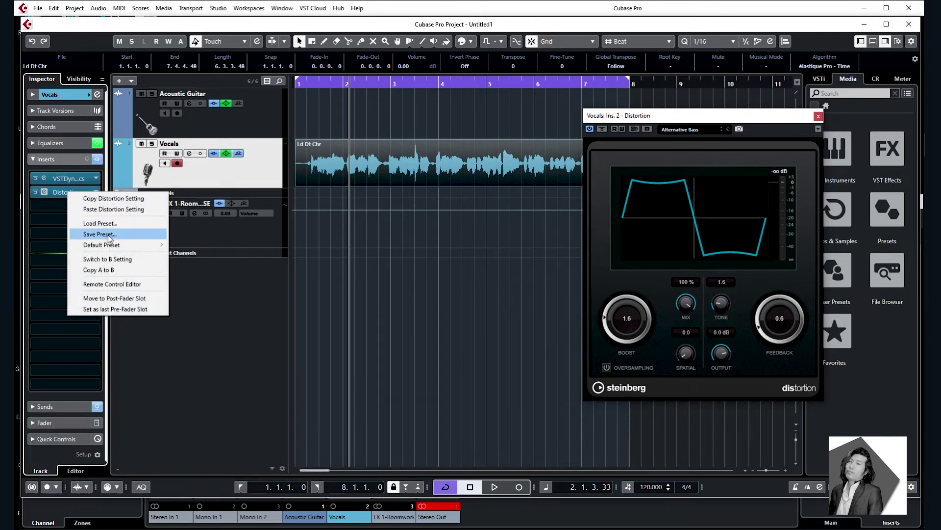
pyautogui.click(623, 321)
pyautogui.moveTo(623, 325); pyautogui.dragTo(311, 252)
# Step: View the Remote Control Editor layout for the Vocals track's Distortion beside the plug-in, and close it
pyautogui.rightClick(77, 194)
pyautogui.moveTo(114, 249)
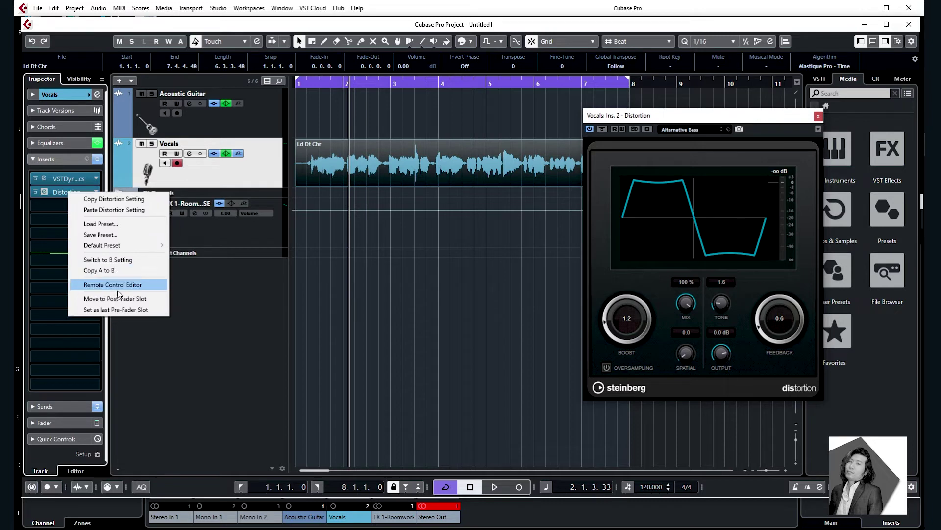
pyautogui.click(121, 286)
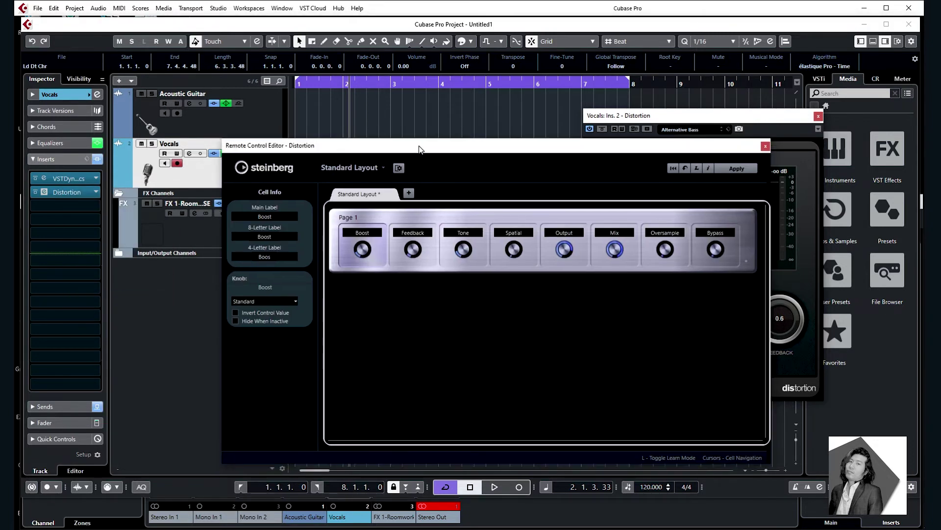
pyautogui.moveTo(419, 149); pyautogui.dragTo(418, 147)
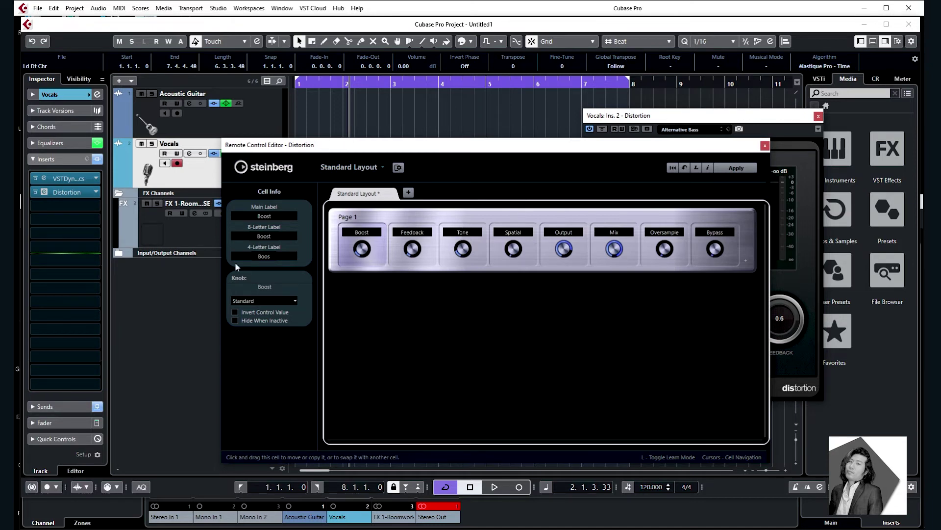
pyautogui.moveTo(424, 139); pyautogui.dragTo(227, 136)
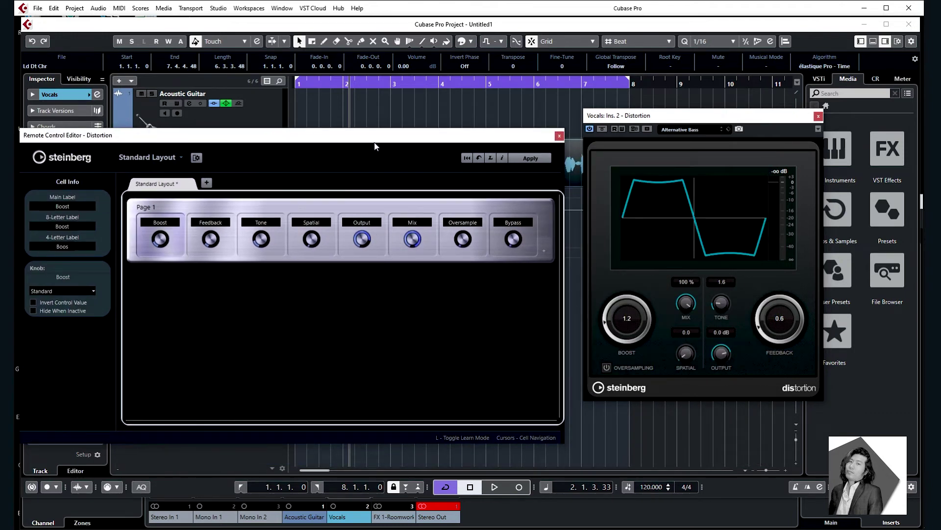
pyautogui.click(559, 136)
# Step: Move the Vocals track's Distortion to a post-fader insert slot and return it to the second slot
pyautogui.rightClick(69, 194)
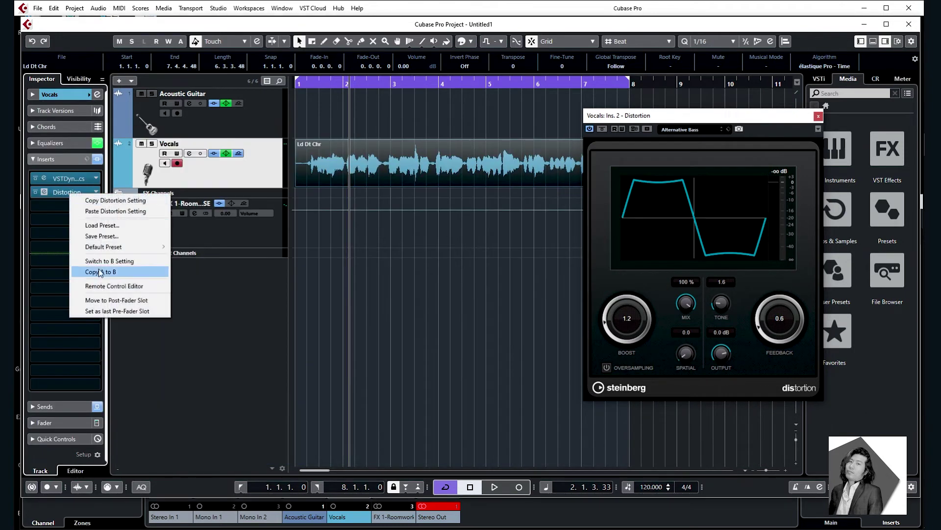
pyautogui.click(143, 311)
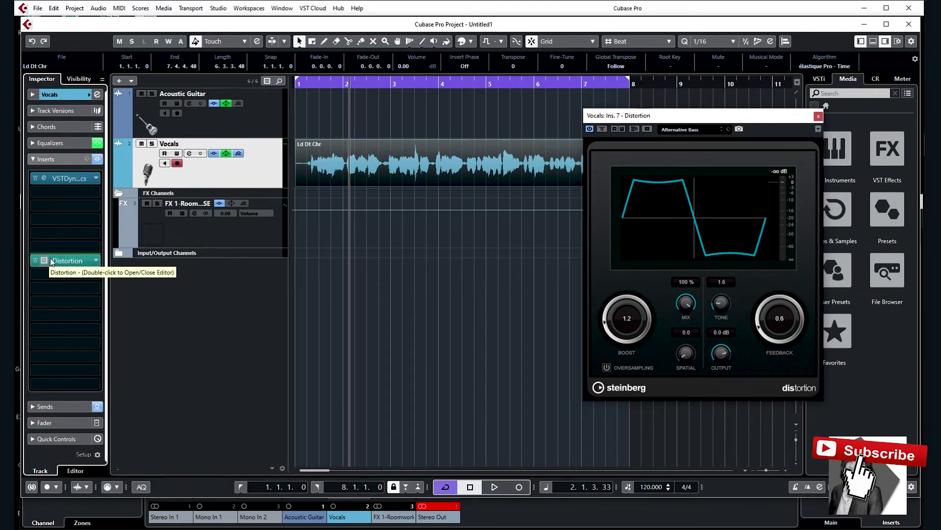
pyautogui.click(96, 263)
pyautogui.moveTo(96, 263); pyautogui.dragTo(60, 191)
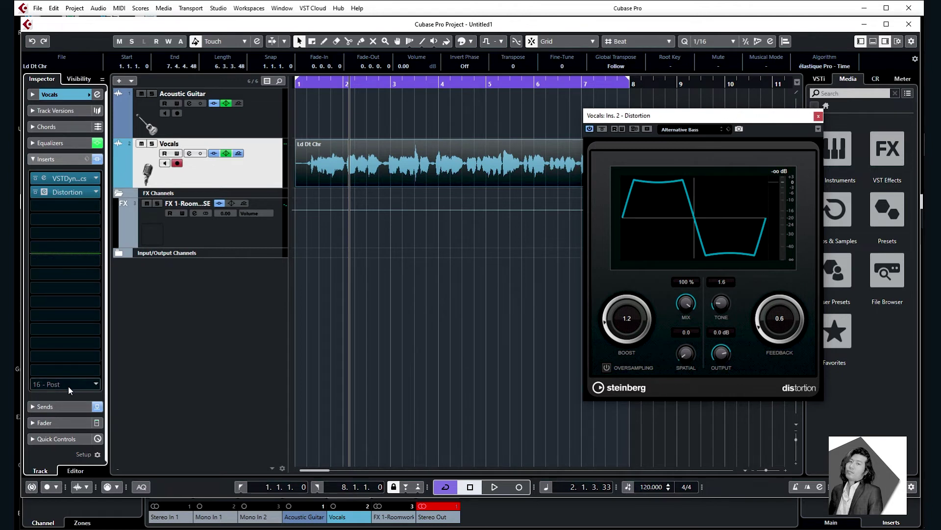
# Step: Load the Lead Male Chorus FX chain preset into the Vocals track's inserts
pyautogui.click(87, 160)
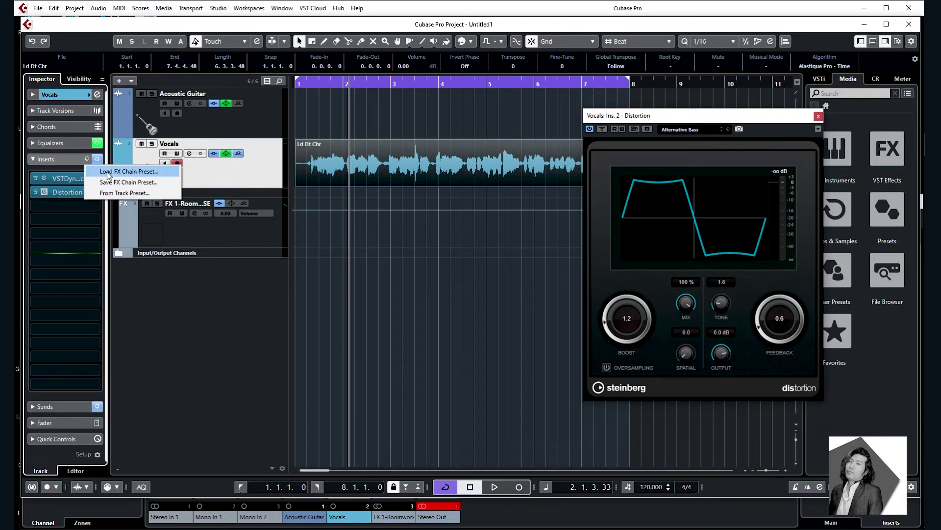
pyautogui.click(108, 172)
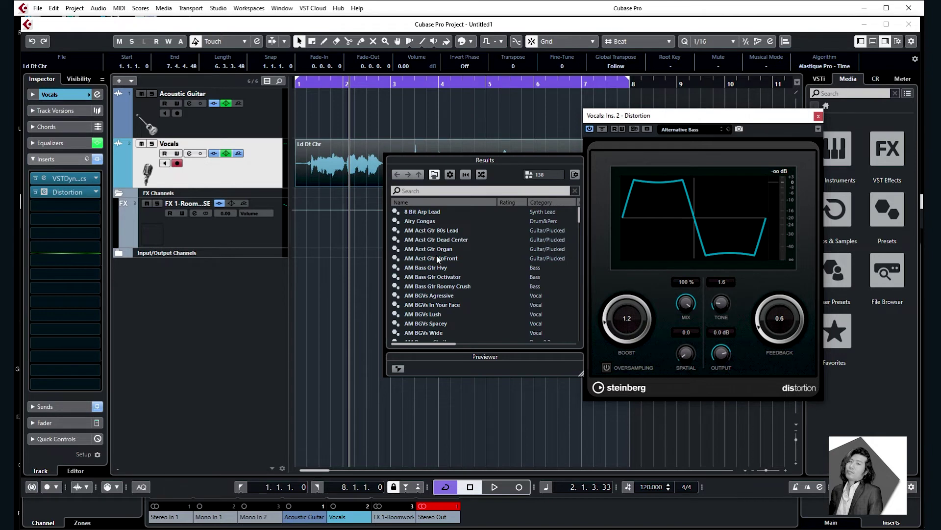
pyautogui.scroll(-10, 460, 259)
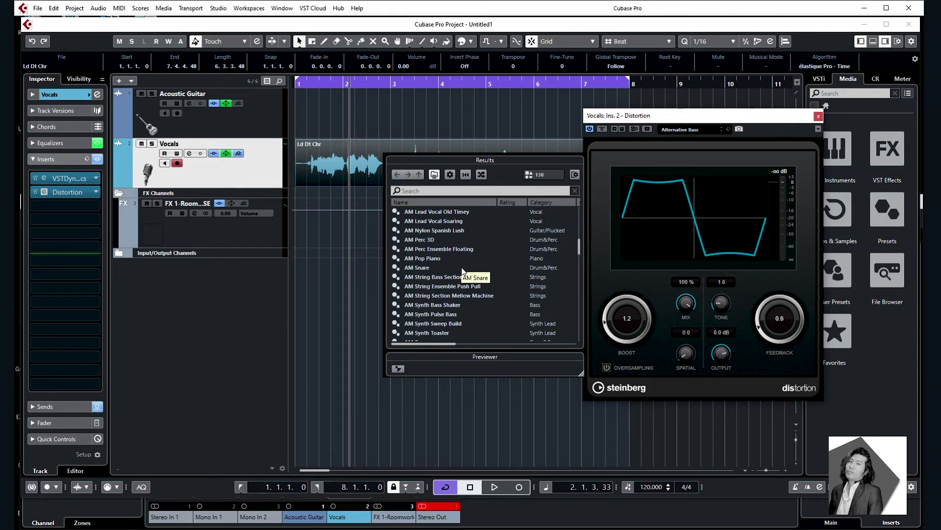
pyautogui.scroll(2, 462, 274)
pyautogui.scroll(-15, 466, 289)
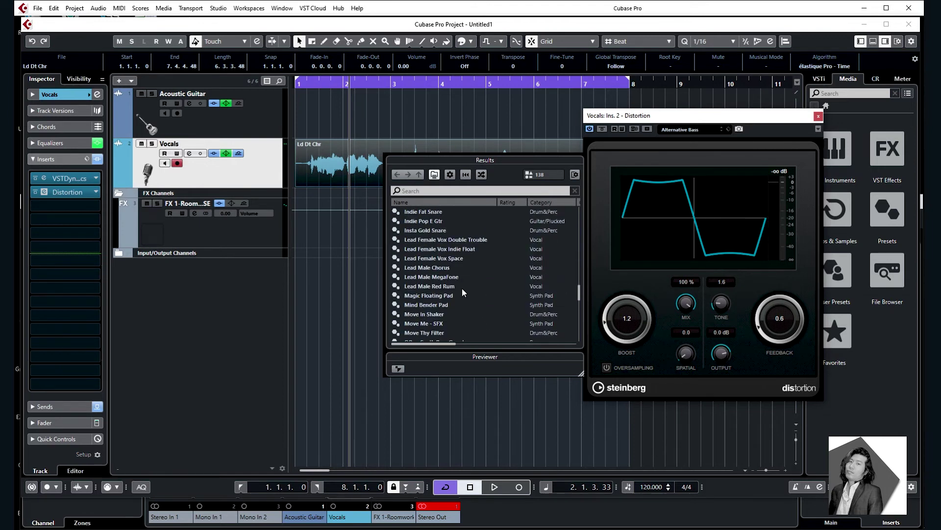
pyautogui.doubleClick(436, 268)
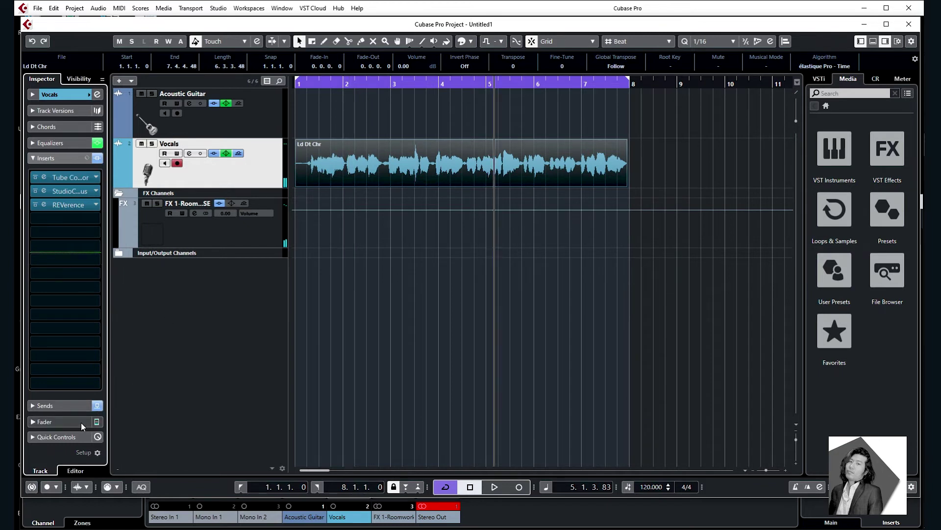
# Step: Toggle the Vocals track's FX 1-Roomworks SE send off and on, and switch it between pre- and post-fader
pyautogui.click(71, 408)
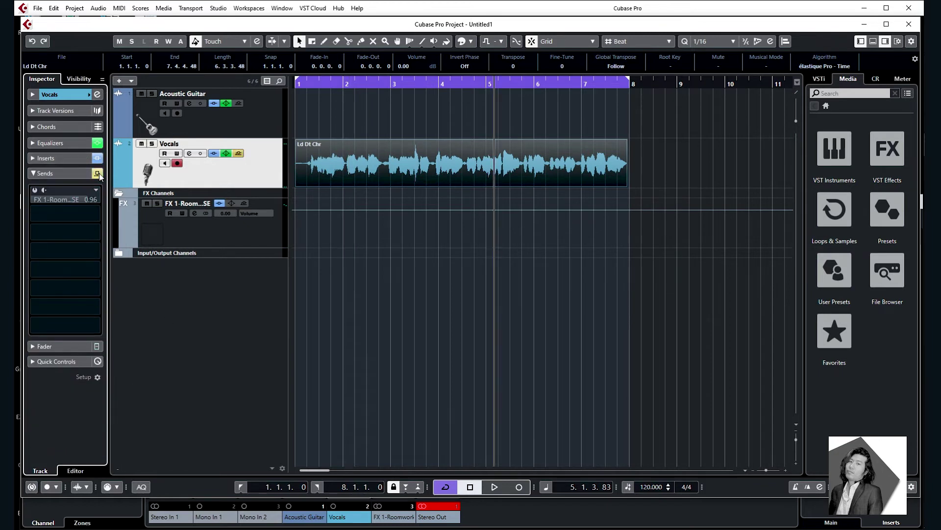
pyautogui.click(34, 191)
pyautogui.click(35, 191)
pyautogui.click(34, 191)
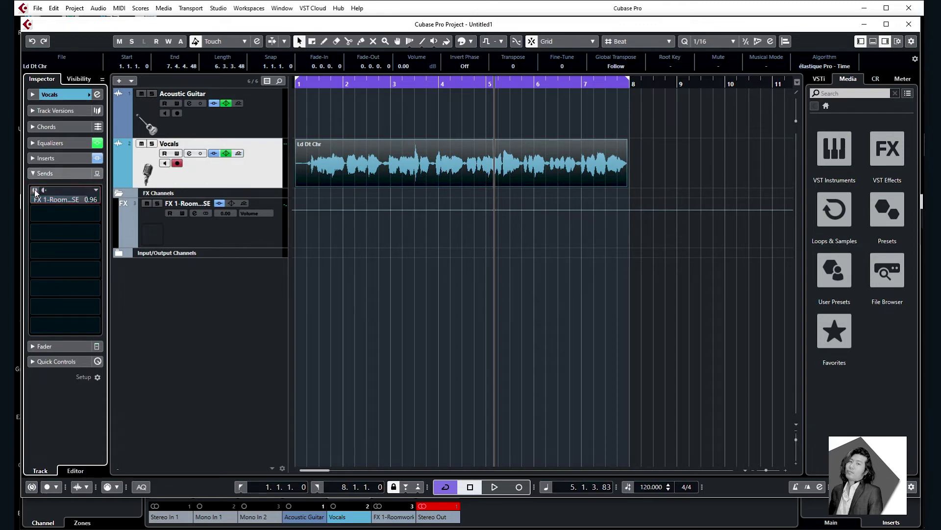
pyautogui.click(34, 190)
pyautogui.click(34, 190)
pyautogui.click(35, 191)
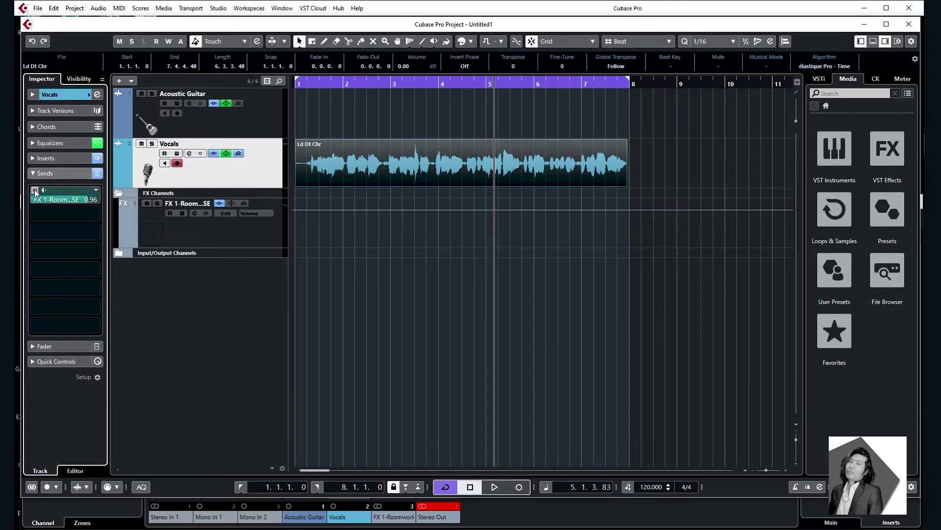
pyautogui.click(34, 190)
pyautogui.click(34, 191)
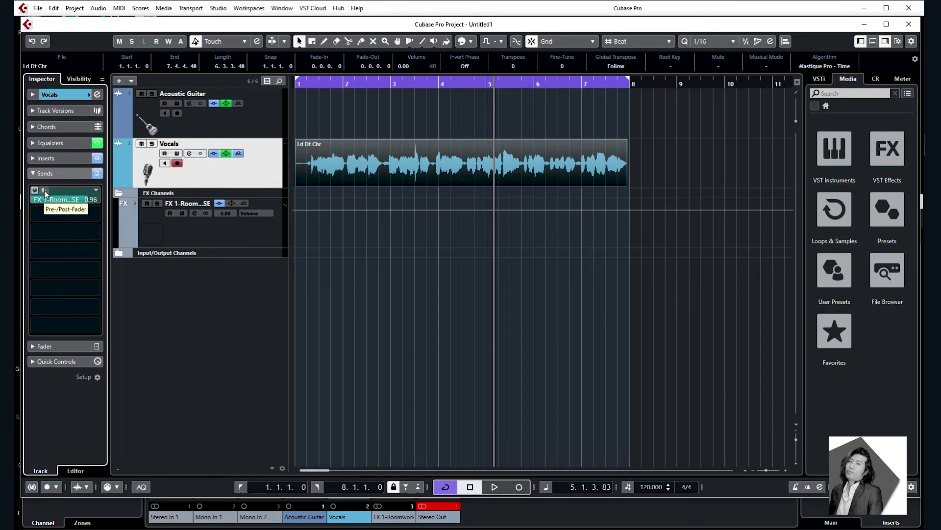
pyautogui.click(44, 190)
pyautogui.click(45, 191)
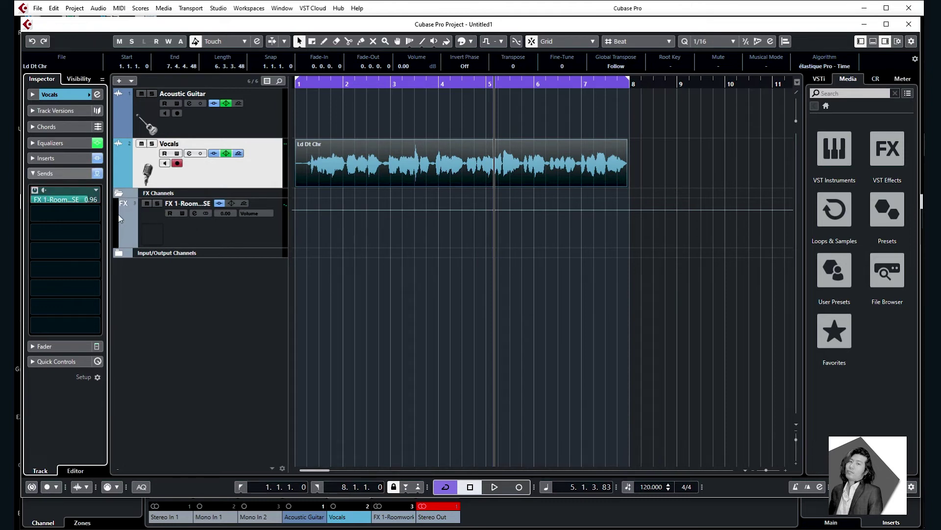
# Step: Look over the Vocals track's insert, send and equalizer sections in the Inspector
pyautogui.click(78, 160)
pyautogui.click(77, 158)
pyautogui.click(54, 173)
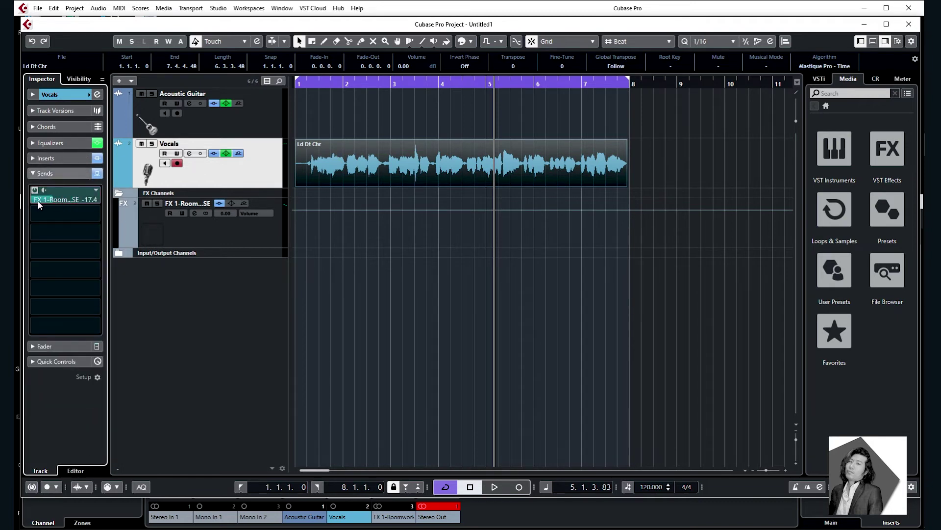
pyautogui.click(66, 143)
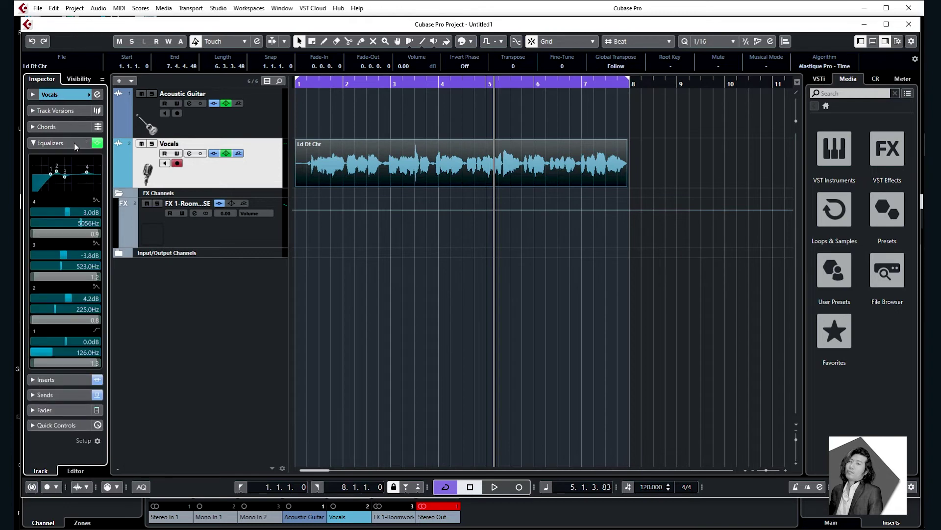
pyautogui.click(75, 142)
# Step: Bypass the Vocals track's inserts and sends, and set the FX 1-Roomworks SE send level to 4.16
pyautogui.click(98, 158)
pyautogui.click(58, 173)
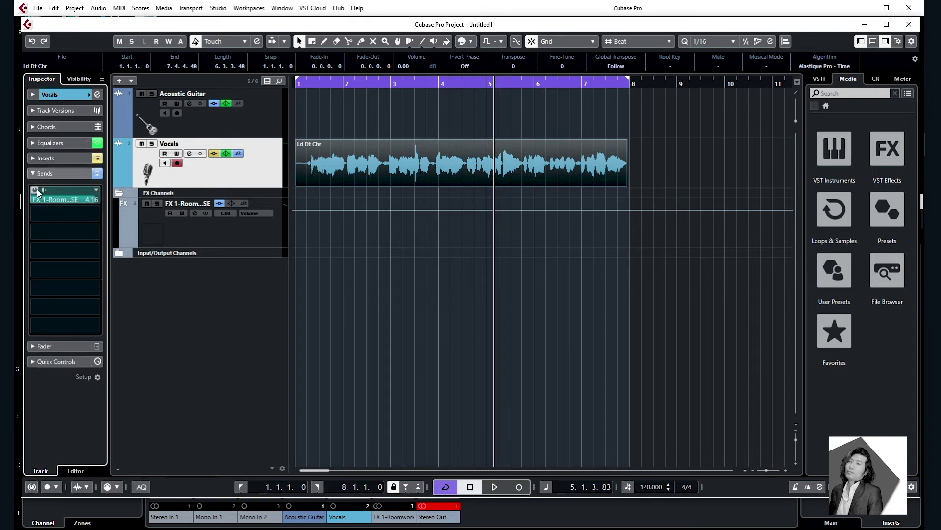
pyautogui.click(98, 173)
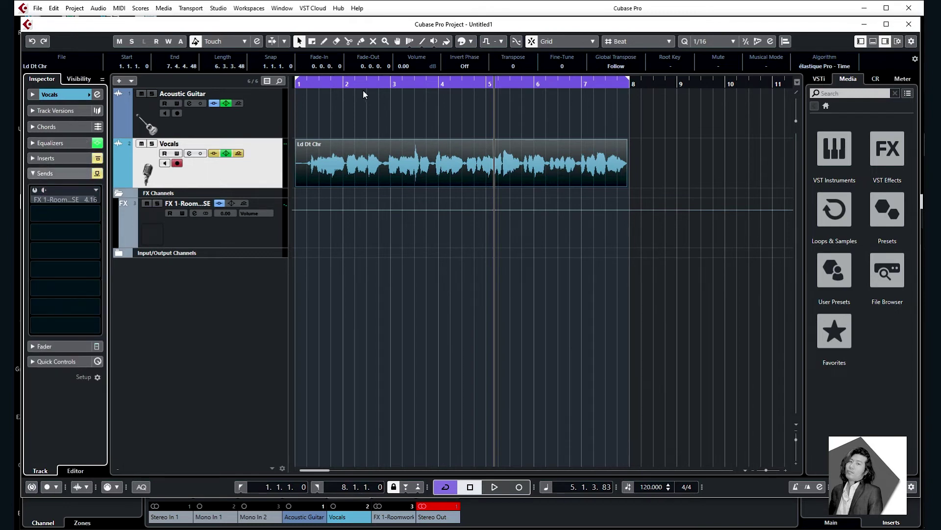
# Step: Play the project from near its start while activating the Vocals track's send and raising its level to 6.02
pyautogui.click(314, 86)
pyautogui.press('space')
pyautogui.click(35, 190)
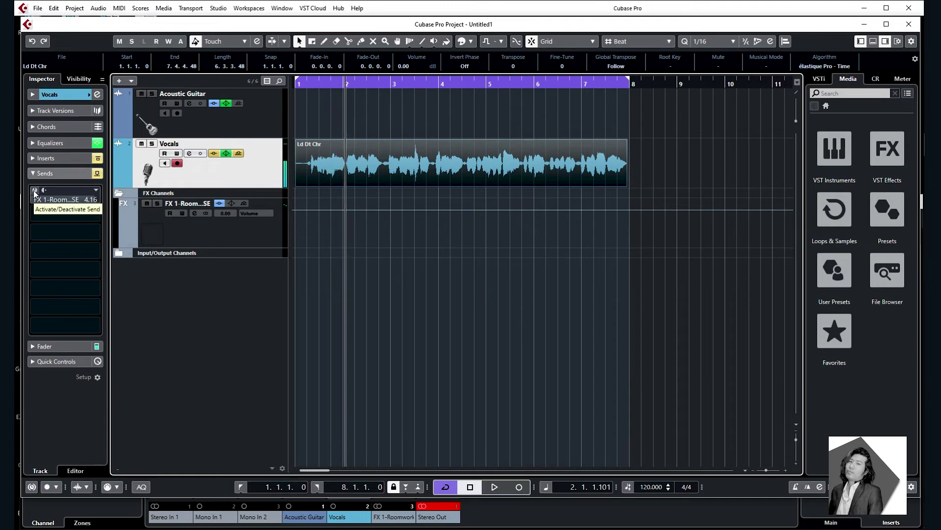
pyautogui.moveTo(95, 196)
pyautogui.mouseDown()
pyautogui.moveTo(25, 207)
pyautogui.moveTo(87, 198)
pyautogui.mouseUp()
pyautogui.press('space')
# Step: View the destination buses available for the Vocals send and the FX 1-Roomworks SE channel's Inspector, and return to Vocals
pyautogui.click(94, 199)
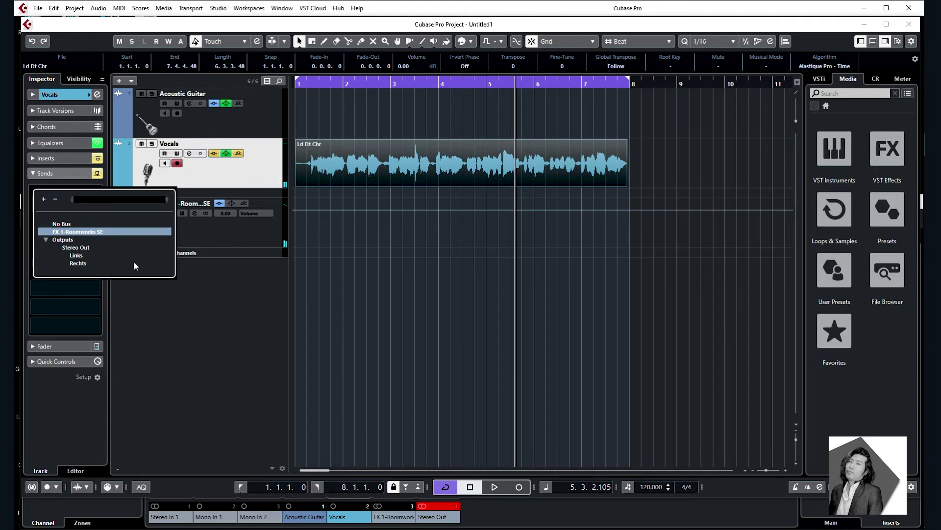
pyautogui.click(96, 200)
pyautogui.click(166, 230)
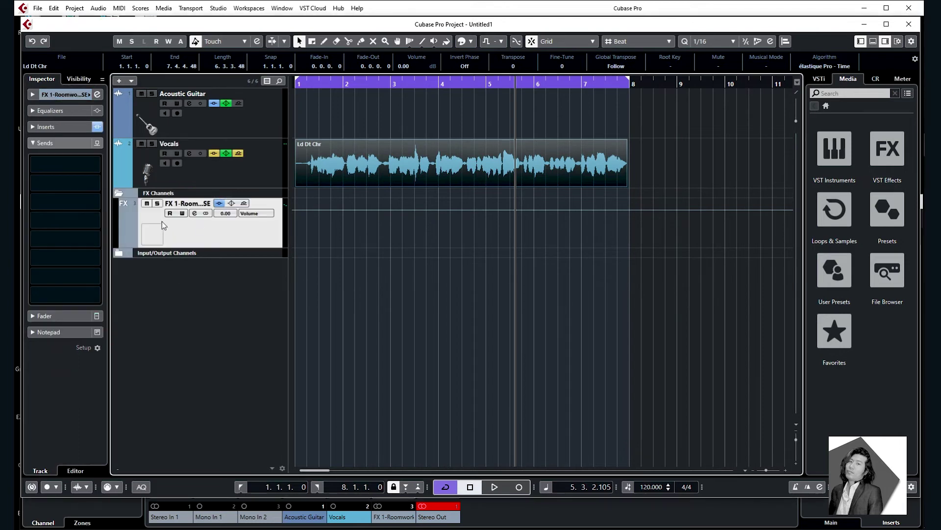
pyautogui.click(181, 177)
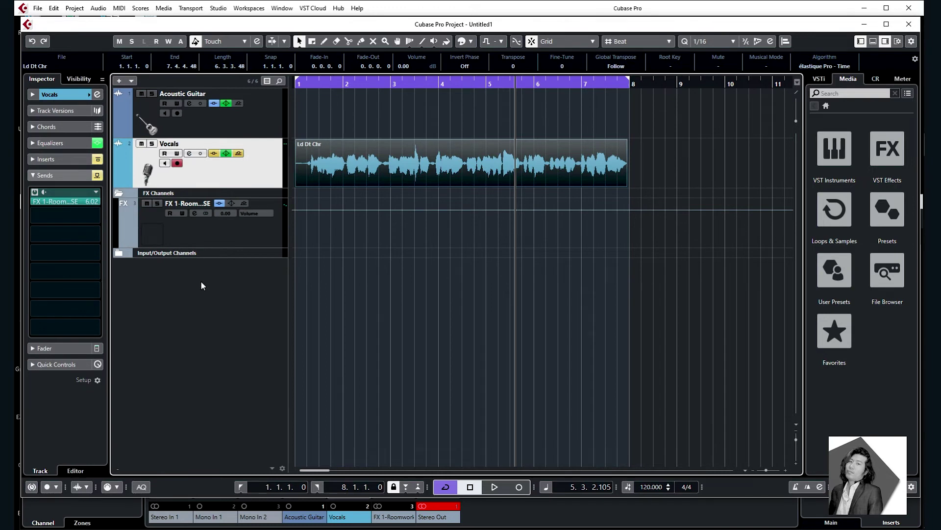
# Step: Add a stereo effect track with the Distortion effect, routed to Stereo Out inside the FX Channels folder
pyautogui.click(196, 237)
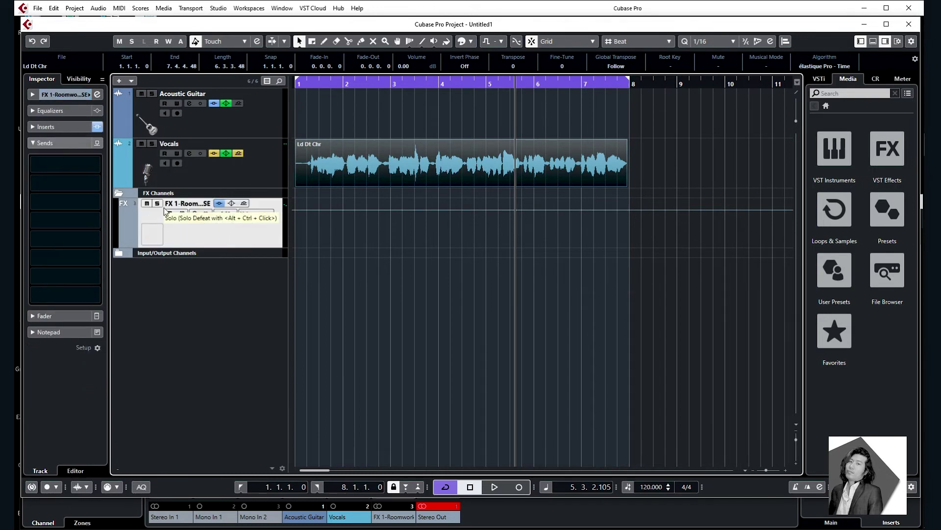
pyautogui.rightClick(201, 290)
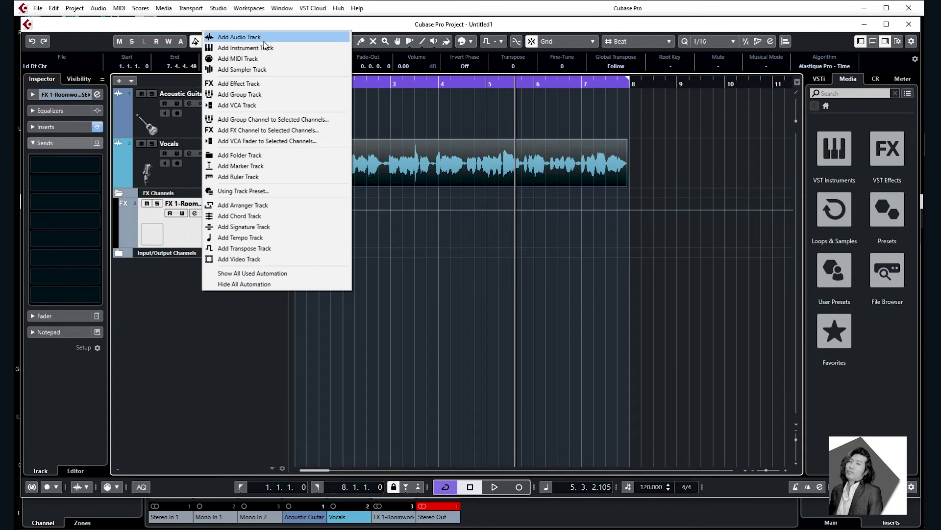
pyautogui.click(255, 84)
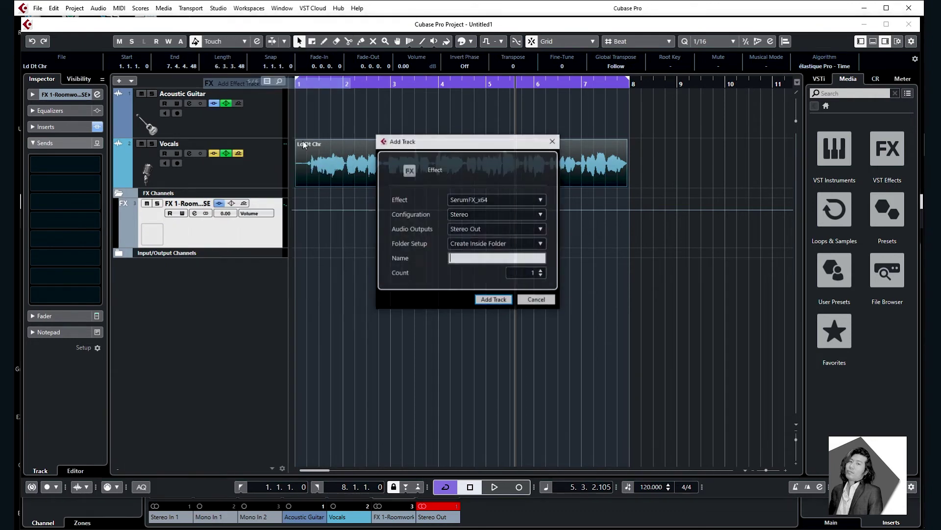
pyautogui.click(471, 199)
pyautogui.click(412, 349)
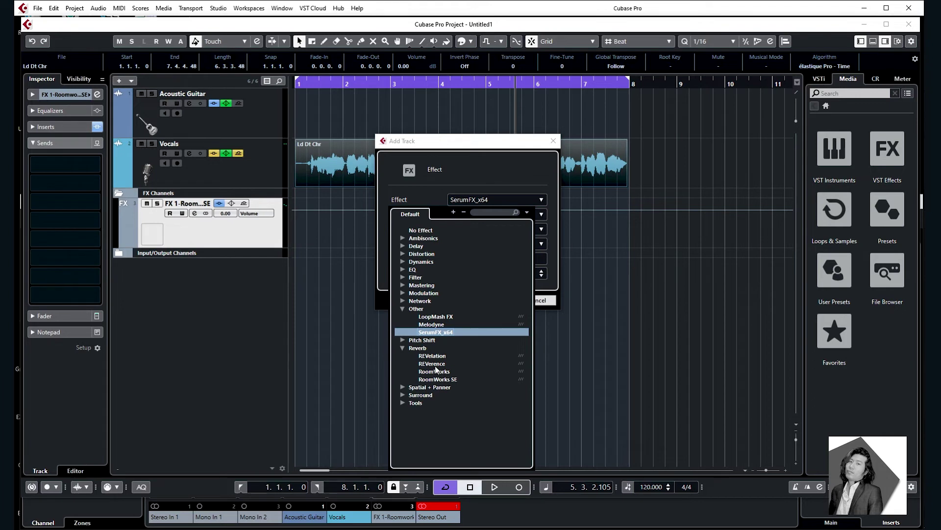
pyautogui.click(404, 254)
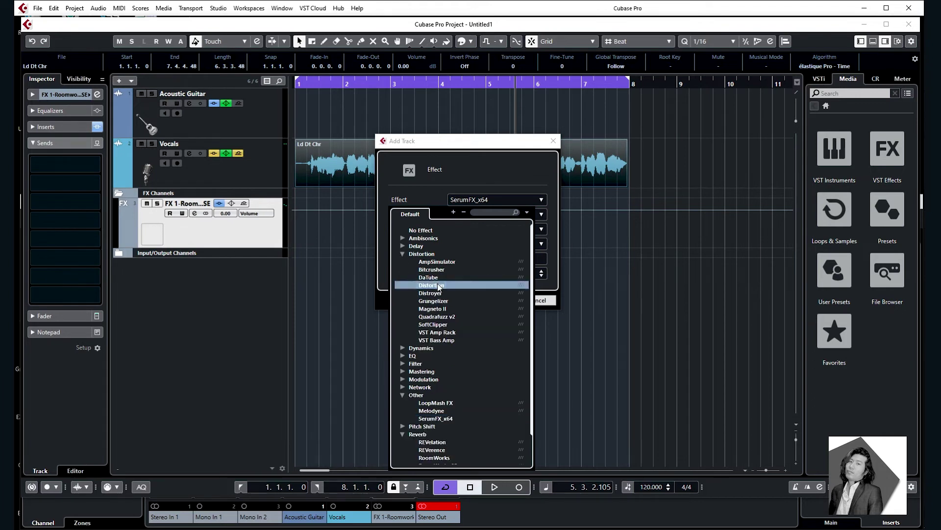
pyautogui.click(429, 285)
pyautogui.click(472, 215)
pyautogui.click(473, 237)
pyautogui.click(484, 300)
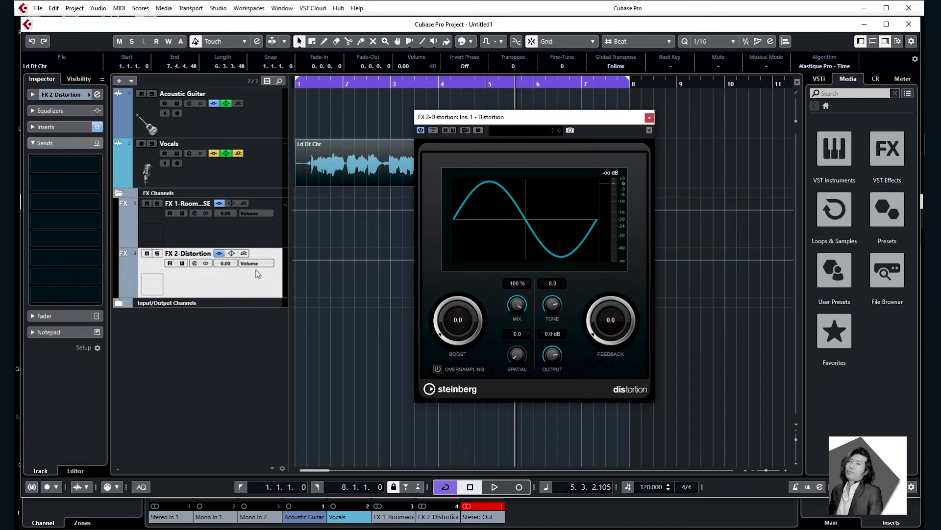
# Step: Route the Vocals track's second send to FX 2-Distortion, activate it at a level of -12.9, and deactivate the FX 1-Roomworks SE send
pyautogui.click(210, 164)
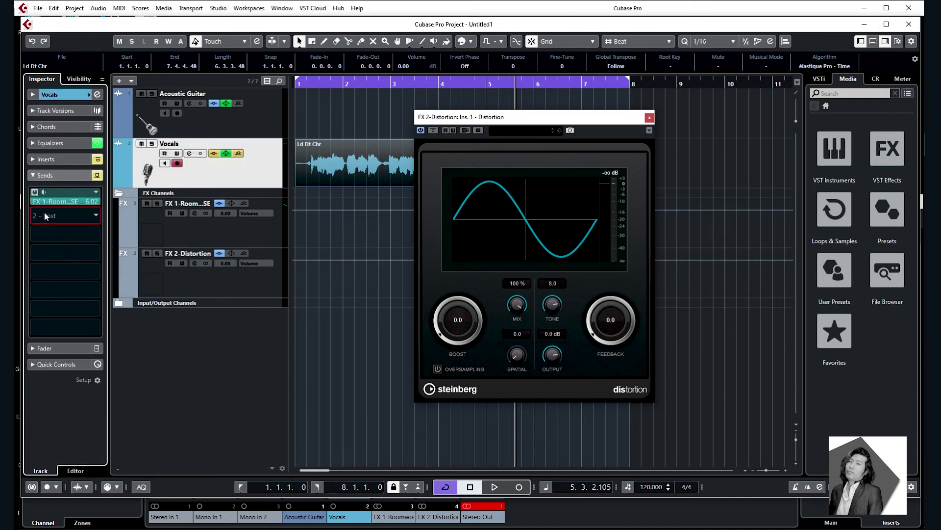
pyautogui.click(66, 214)
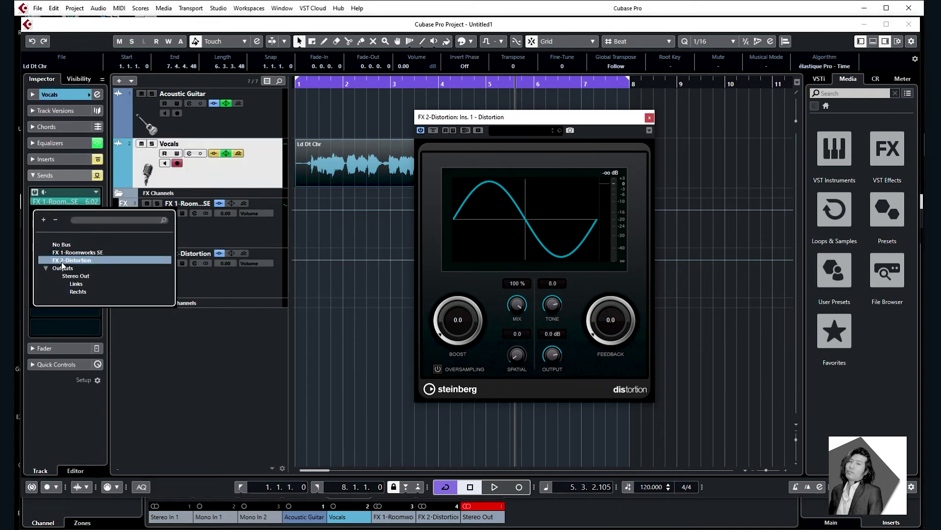
pyautogui.click(61, 258)
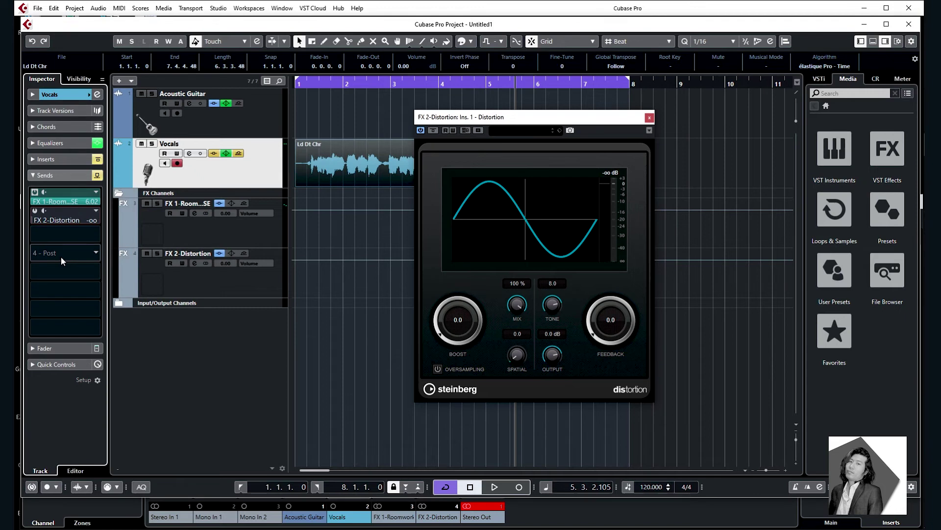
pyautogui.click(35, 210)
pyautogui.moveTo(34, 221); pyautogui.dragTo(42, 200)
pyautogui.click(34, 191)
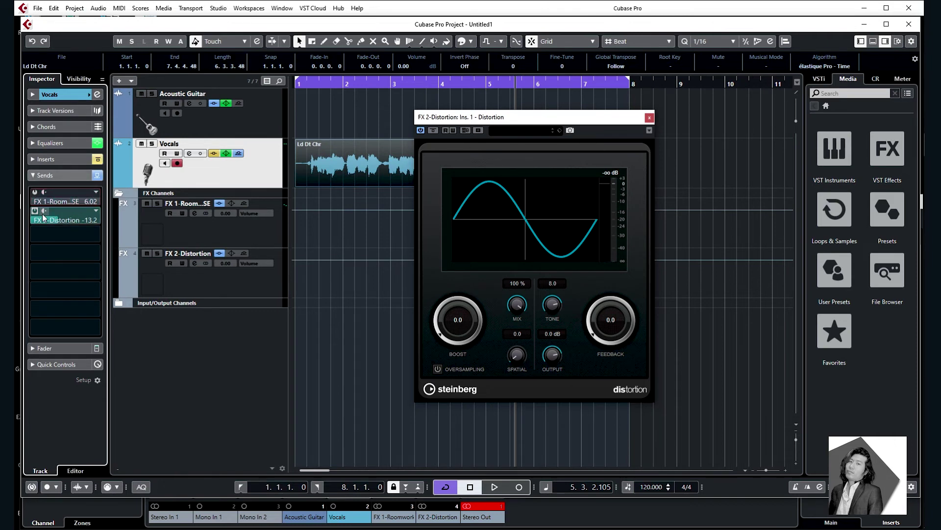
pyautogui.moveTo(53, 221); pyautogui.dragTo(54, 221)
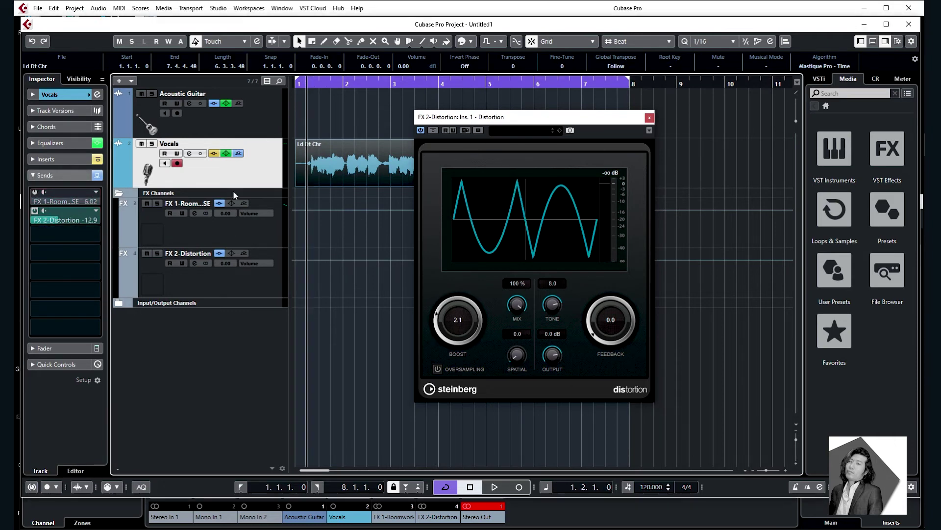
# Step: Play the project while raising the Vocals send level to FX 2-Distortion to 0.33, and stop playback
pyautogui.press('space')
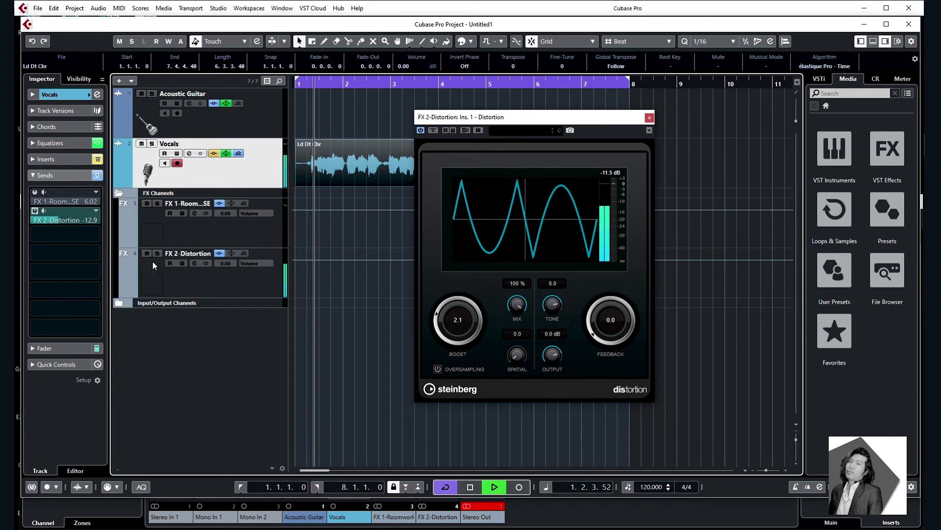
pyautogui.moveTo(55, 220); pyautogui.dragTo(97, 219)
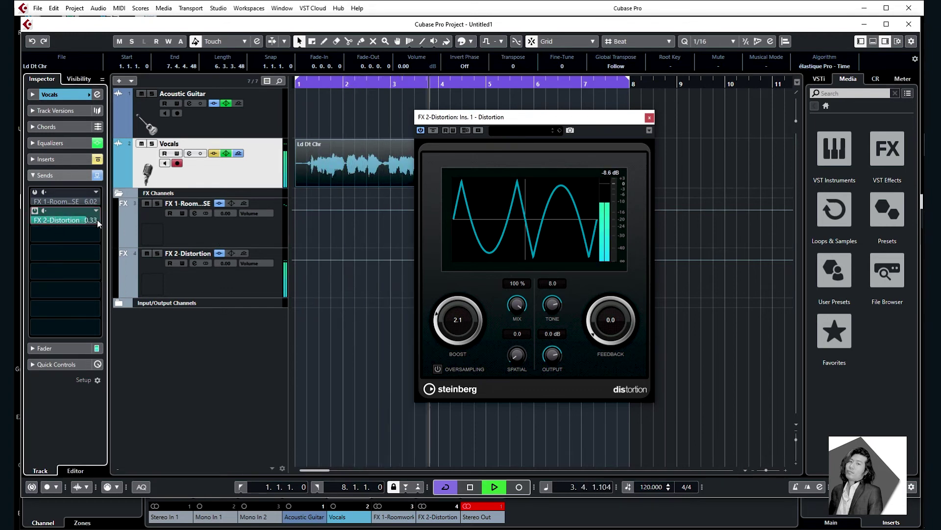
pyautogui.press('space')
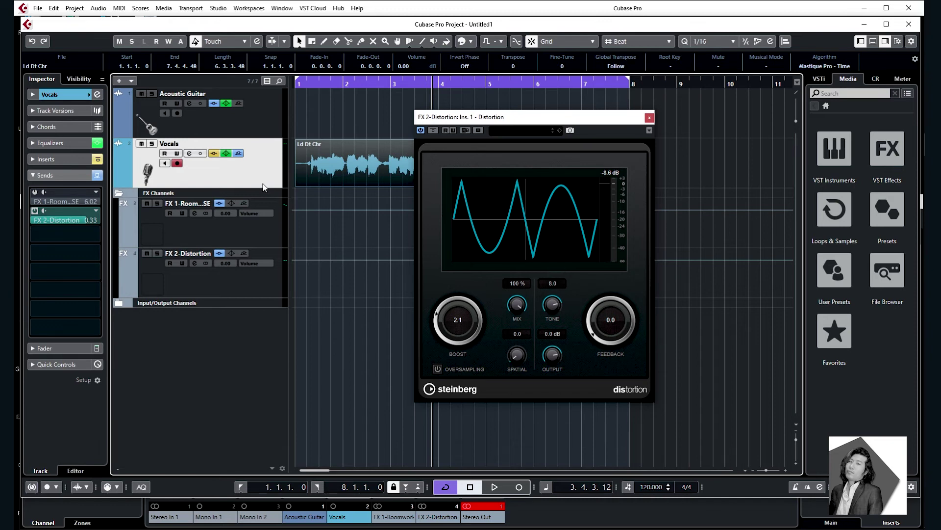
# Step: Inspect both FX channels, return to Vocals, and set its FX 2-Distortion send level to -8.93
pyautogui.click(249, 278)
pyautogui.click(254, 232)
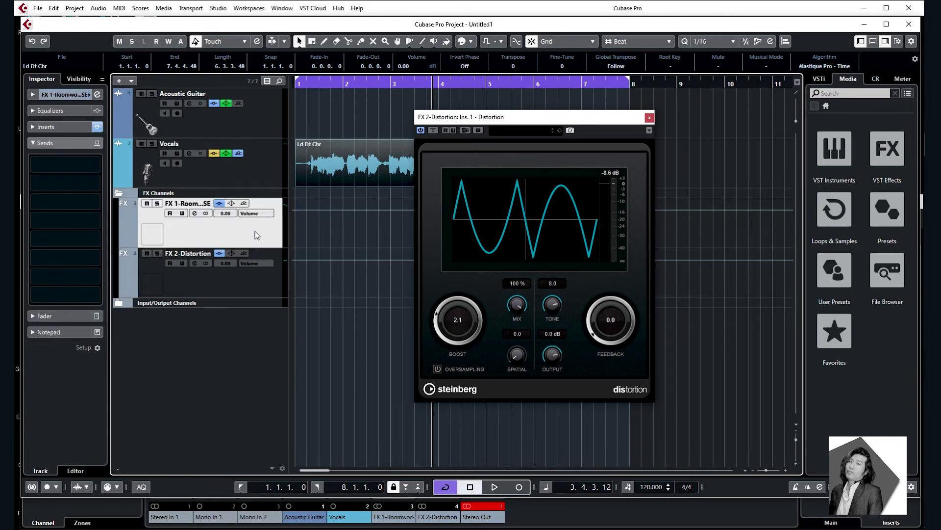
pyautogui.click(260, 176)
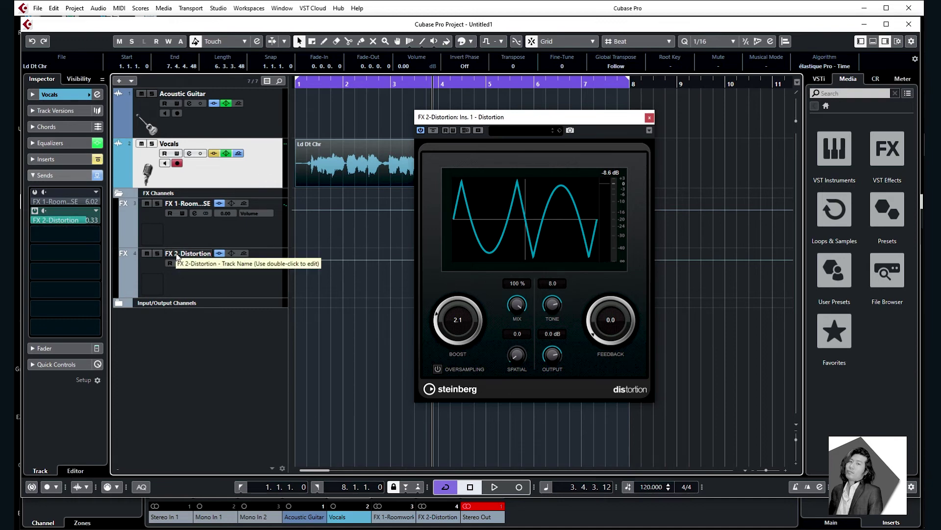
pyautogui.moveTo(54, 219); pyautogui.dragTo(41, 220)
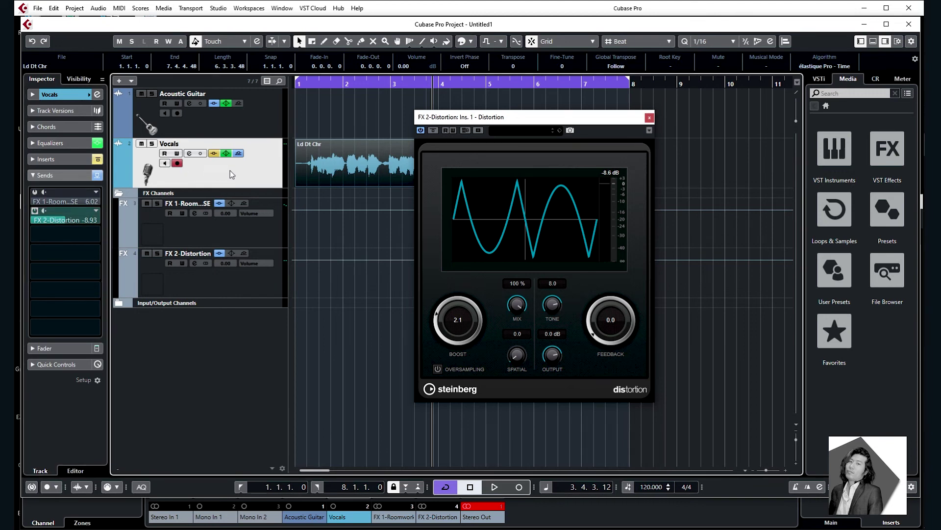
# Step: View the Vocals track's inserts, and set the FX 1-Roomworks SE channel fader to -0.22
pyautogui.click(59, 156)
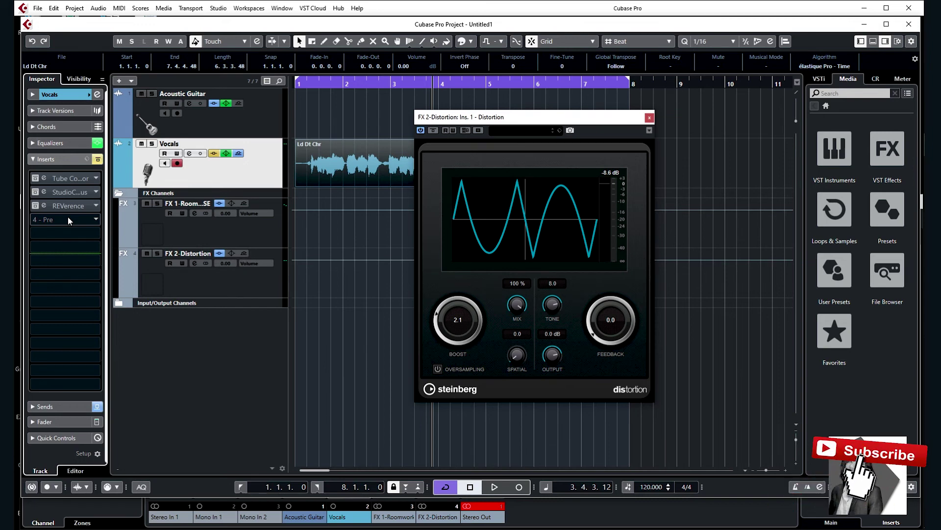
pyautogui.click(189, 235)
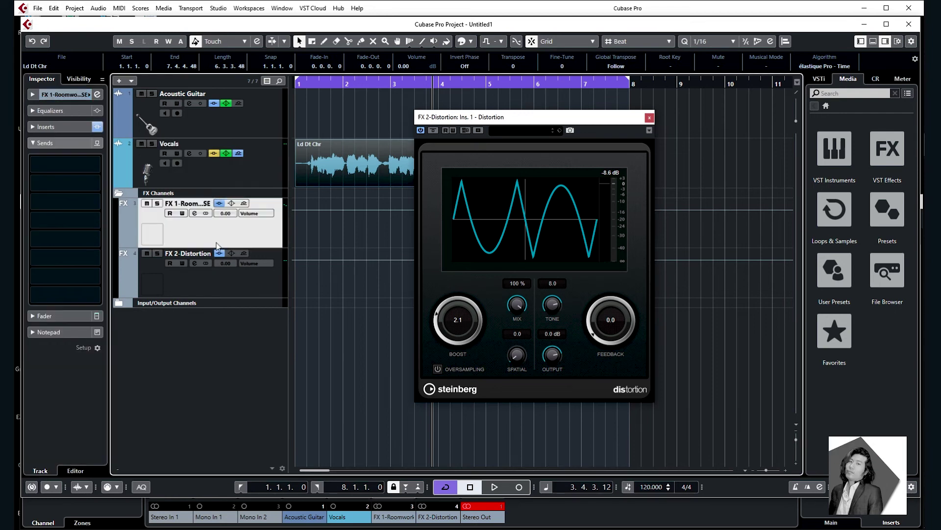
pyautogui.click(63, 316)
pyautogui.moveTo(54, 230); pyautogui.dragTo(54, 232)
# Step: Move the Distortion plug-in window over the project, toggle the effect off and on, and leave it bypassed
pyautogui.moveTo(468, 120); pyautogui.dragTo(430, 131)
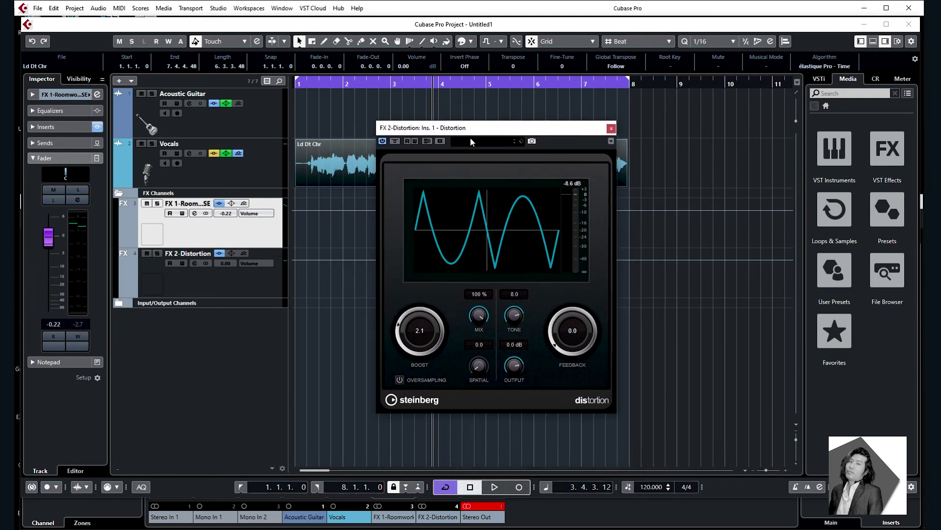
pyautogui.moveTo(469, 132); pyautogui.dragTo(406, 143)
pyautogui.click(320, 152)
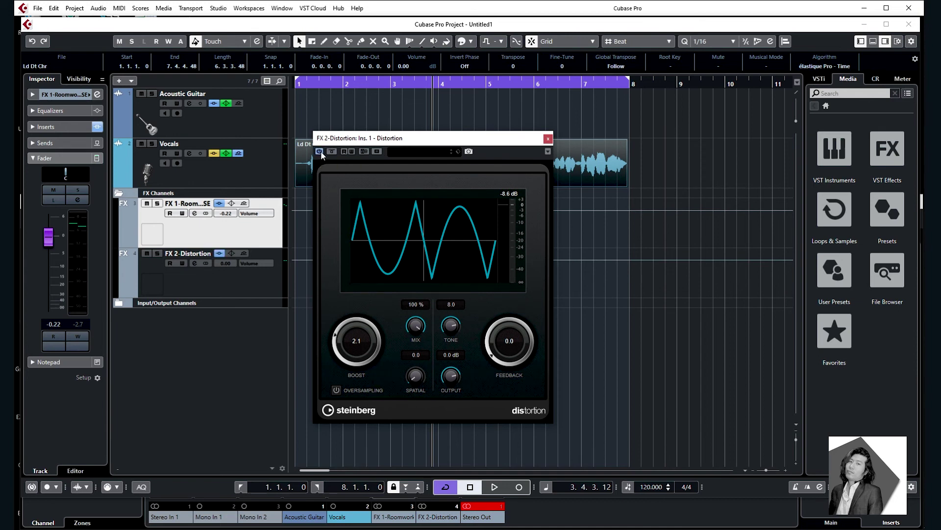
pyautogui.click(321, 152)
pyautogui.click(321, 153)
pyautogui.click(320, 151)
pyautogui.click(332, 152)
pyautogui.click(332, 152)
pyautogui.click(332, 152)
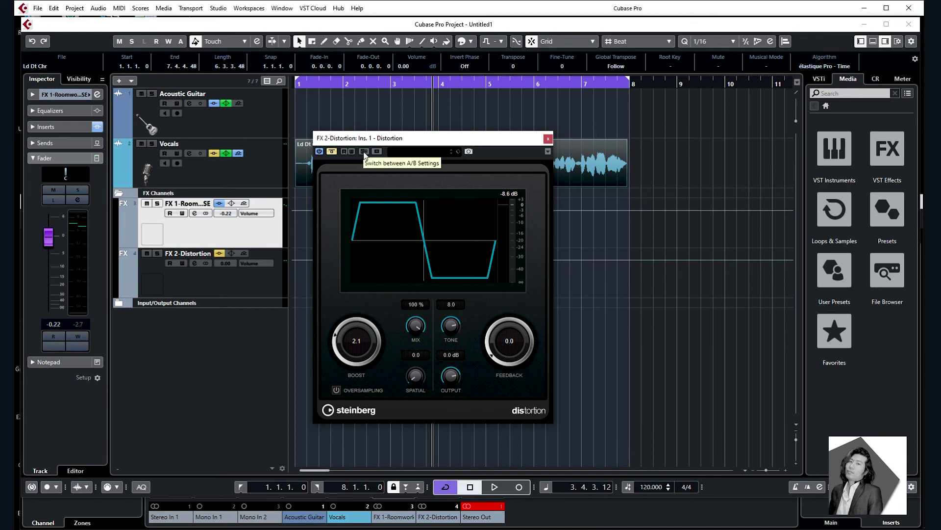
# Step: Set Distortion's boost to 0.1 in setting A, and boost 2.3 with feedback 0.2 in setting B, switching between them to compare
pyautogui.moveTo(357, 337); pyautogui.dragTo(378, 357)
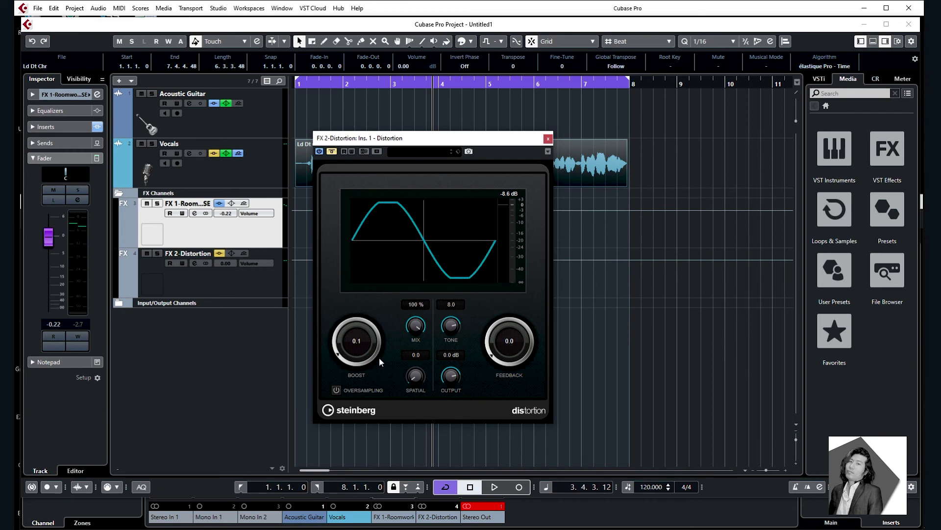
pyautogui.click(364, 152)
pyautogui.moveTo(512, 338)
pyautogui.mouseDown()
pyautogui.moveTo(516, 320)
pyautogui.moveTo(501, 328)
pyautogui.mouseUp()
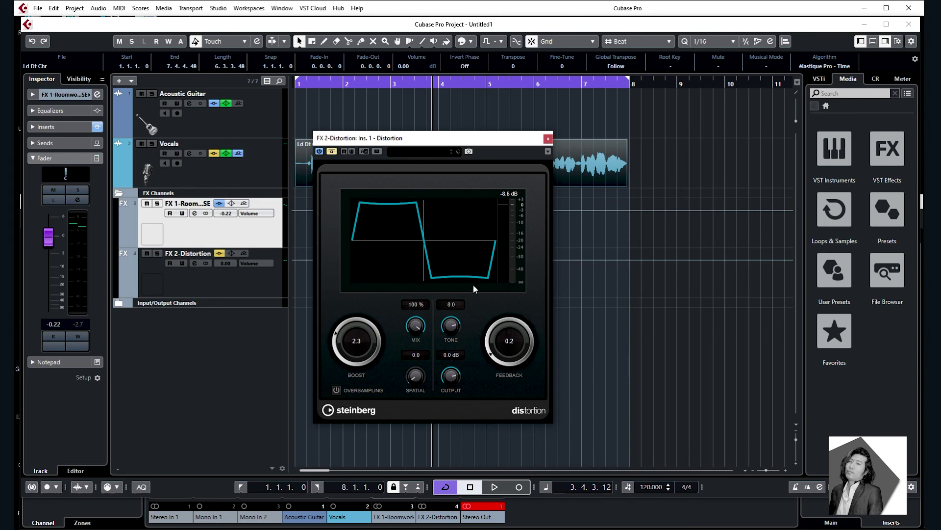
pyautogui.click(366, 152)
pyautogui.click(363, 150)
pyautogui.click(363, 150)
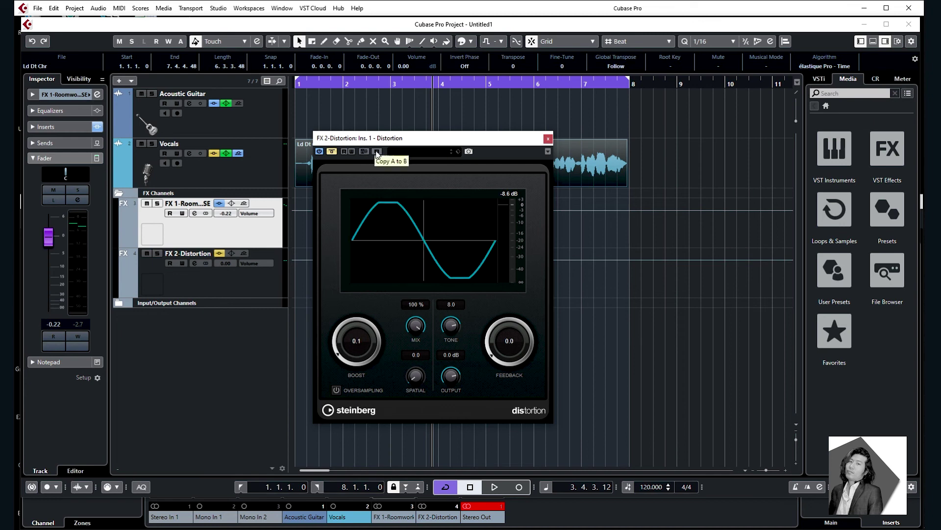
pyautogui.click(364, 151)
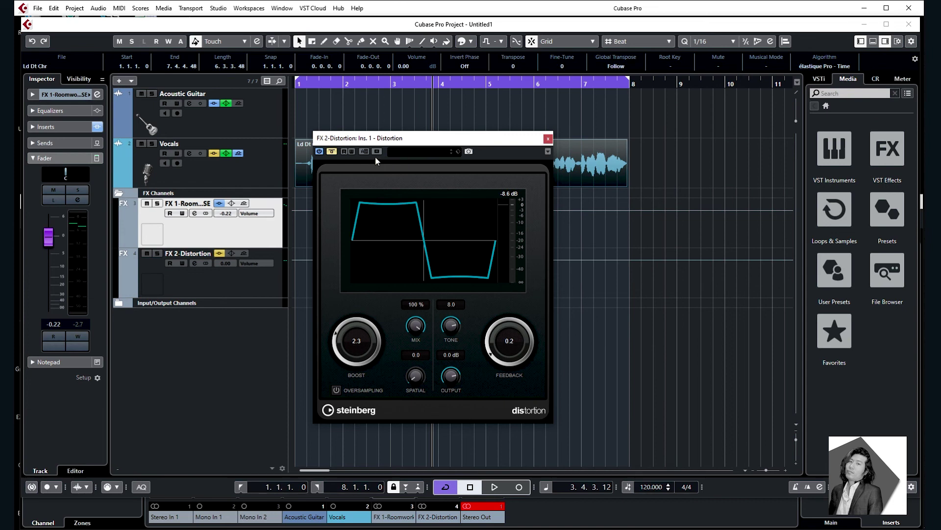
# Step: Load the Dirty Bass preset into the Distortion effect, and view its preset loading and saving options
pyautogui.click(410, 152)
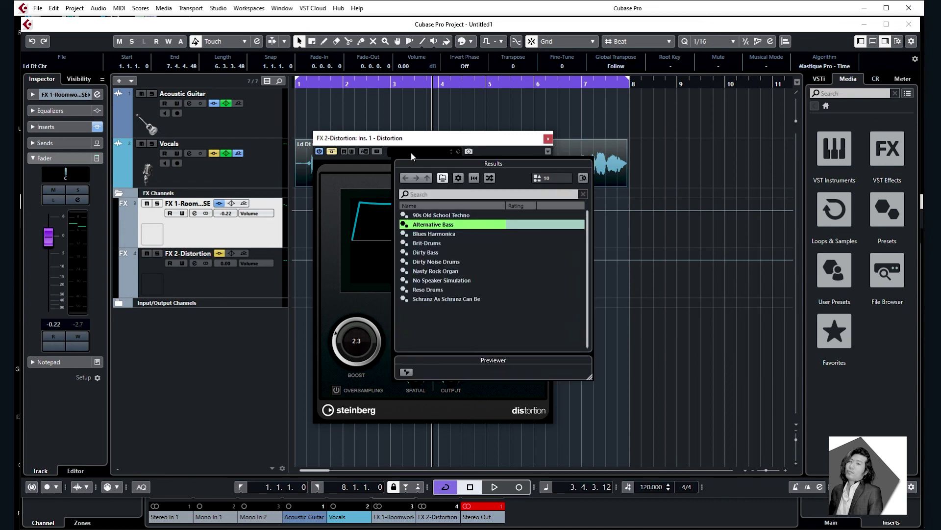
pyautogui.doubleClick(433, 252)
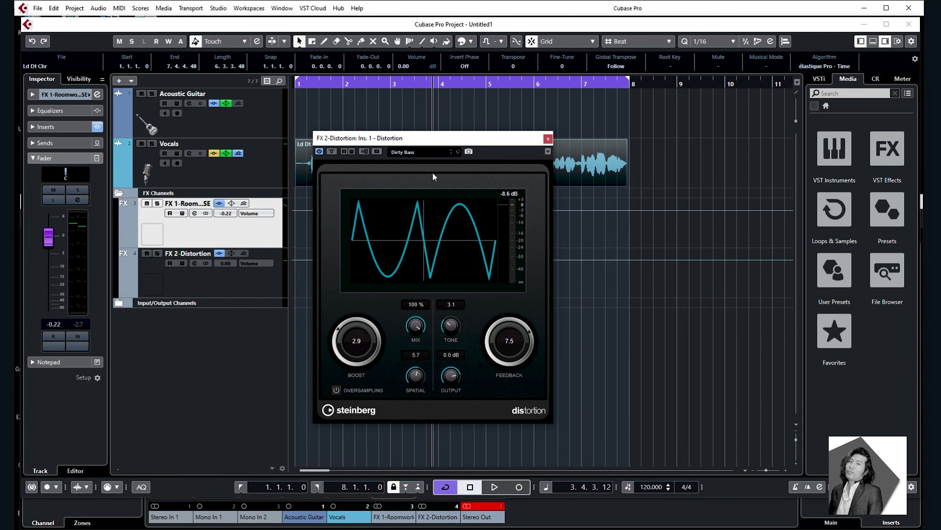
pyautogui.click(459, 151)
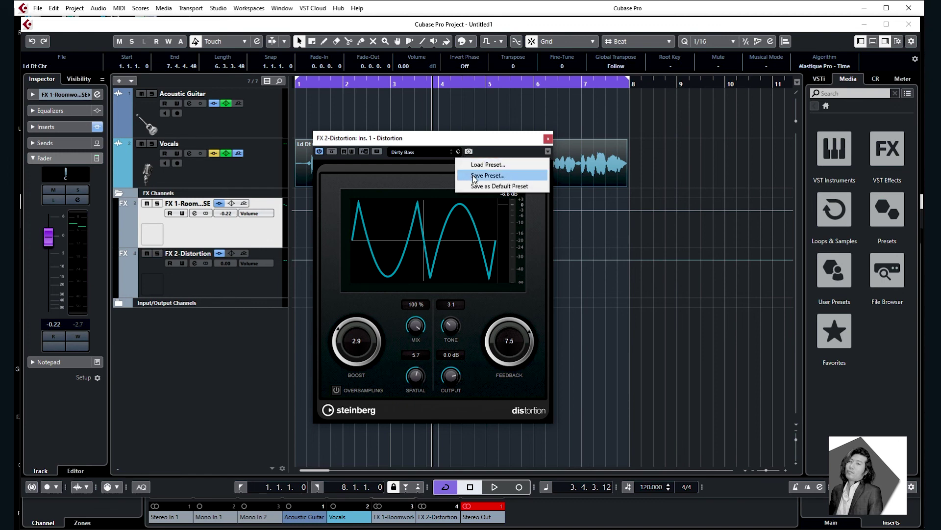
pyautogui.click(494, 156)
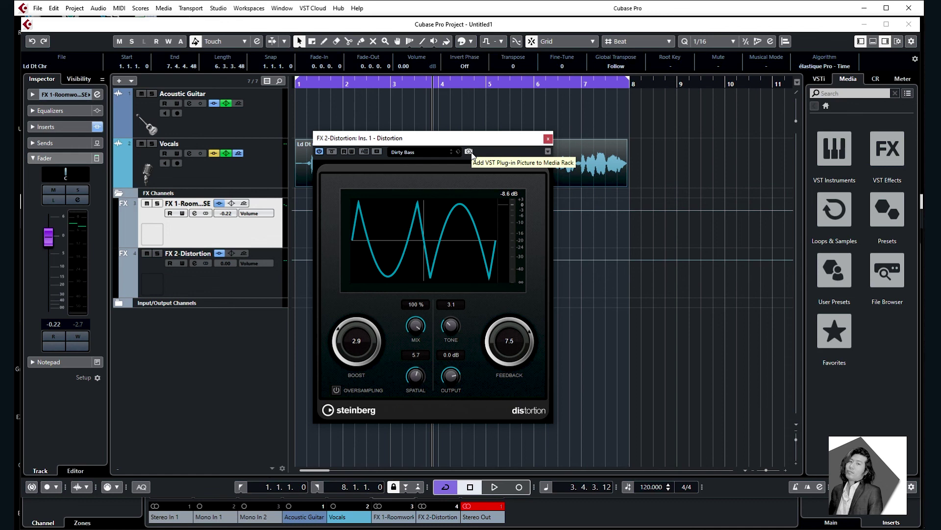
# Step: View the Distortion plug-in's additional functions, such as copying settings and moving to a post-fader slot, and close the plug-in
pyautogui.click(548, 152)
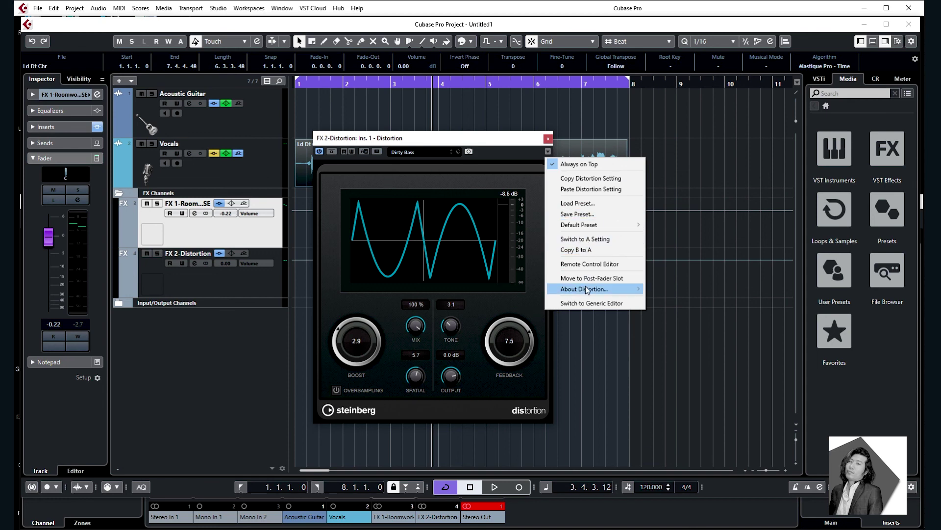
pyautogui.moveTo(584, 288)
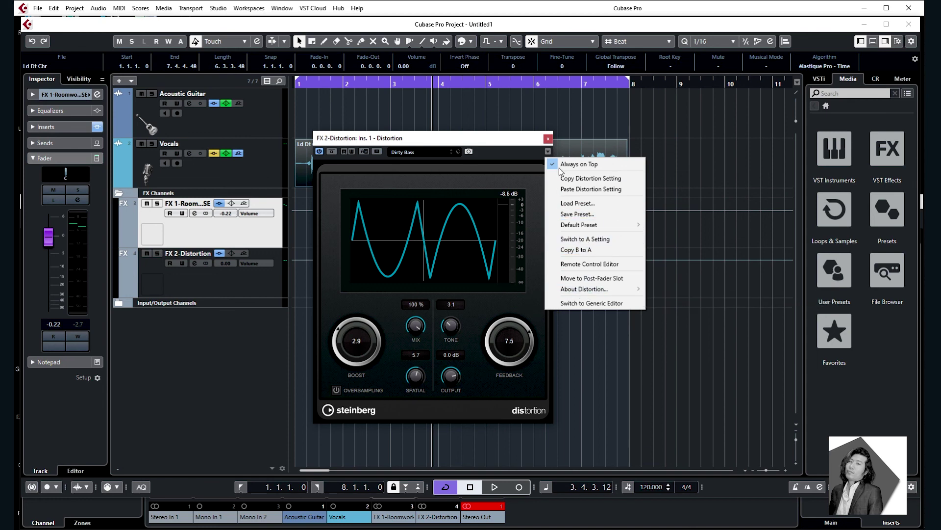
pyautogui.click(520, 314)
pyautogui.moveTo(363, 339); pyautogui.dragTo(351, 419)
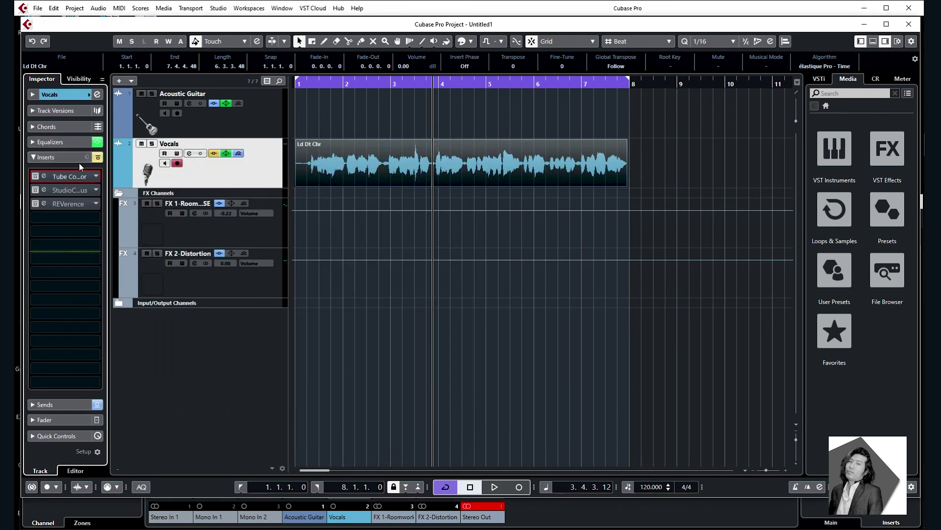
# Step: View the side-chain inputs of the Tube Compressor on the Vocals track, and set its output to -1.3 dB
pyautogui.click(67, 170)
pyautogui.moveTo(256, 167); pyautogui.dragTo(364, 140)
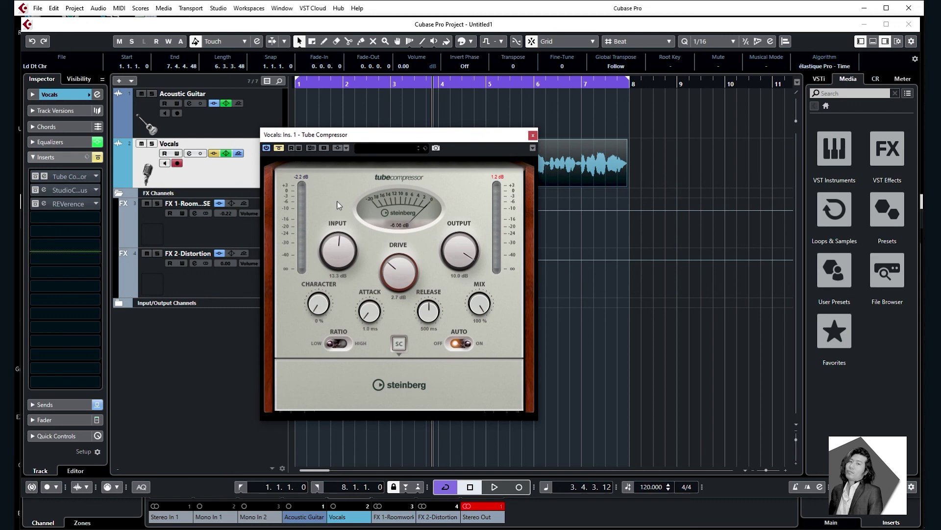
pyautogui.keyDown('alt'); pyautogui.click(337, 148); pyautogui.keyUp('alt')
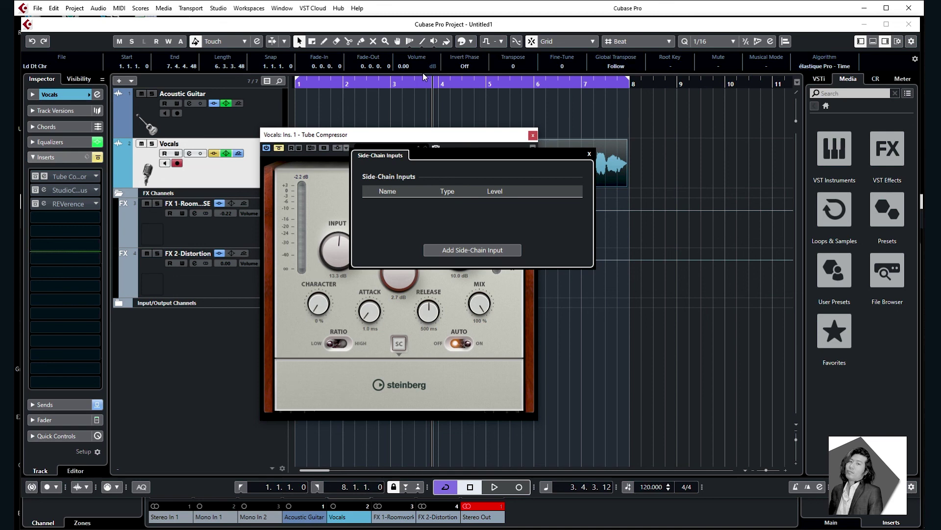
pyautogui.click(328, 180)
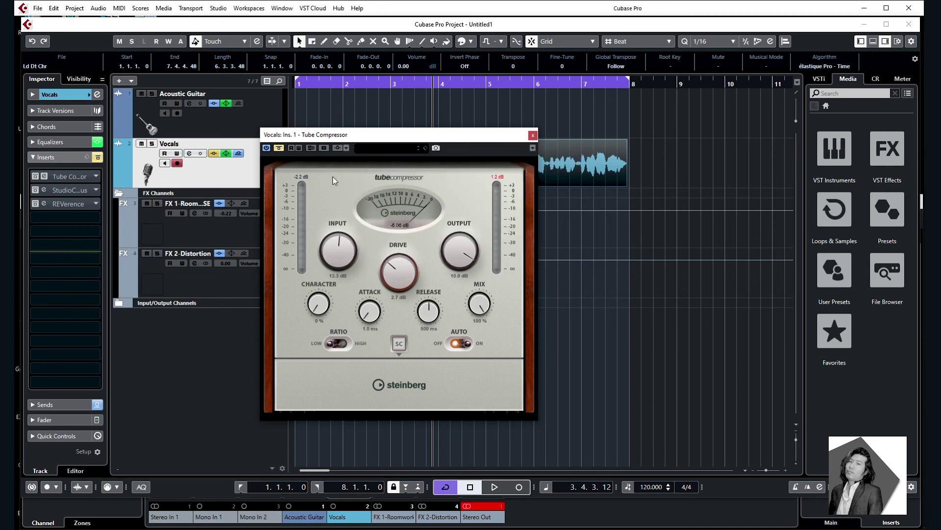
pyautogui.moveTo(466, 242); pyautogui.dragTo(453, 301)
pyautogui.scroll(-2, 469, 251)
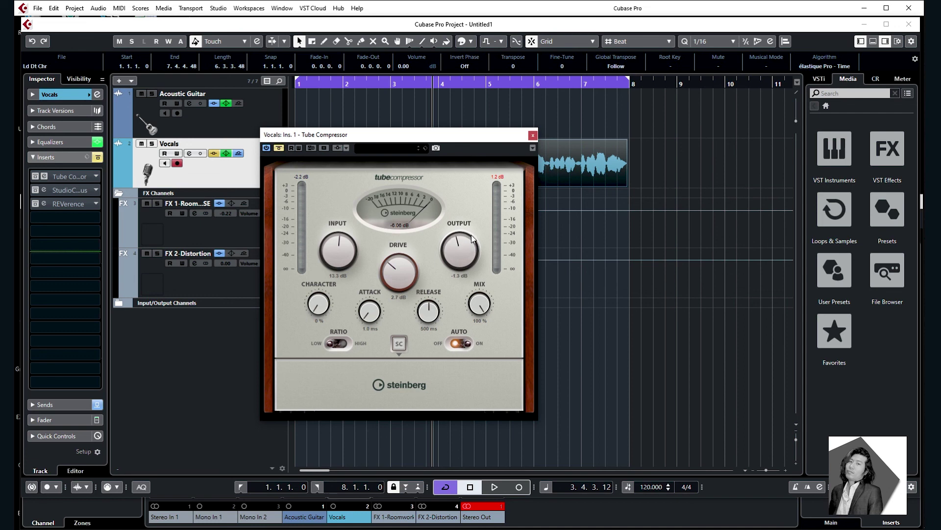